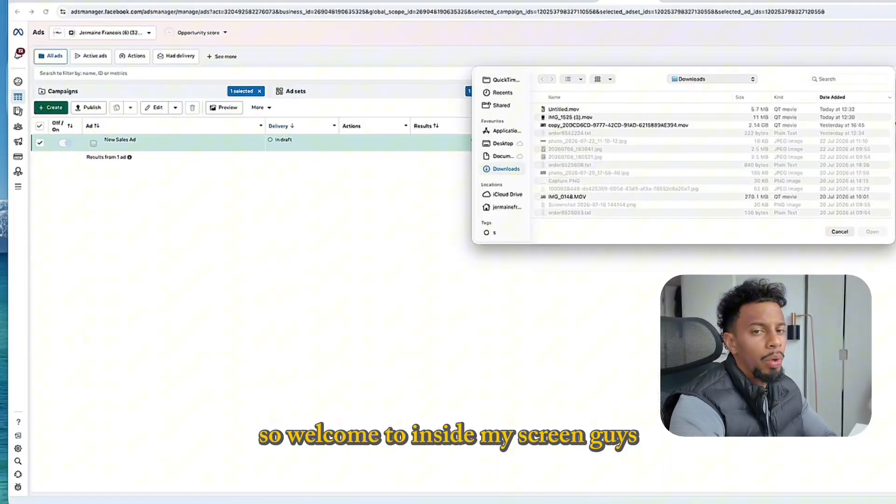
Dismiss the file picker and return to the campaigns list with the campaign, ad set and ad selections cleared.
left_click(895, 123)
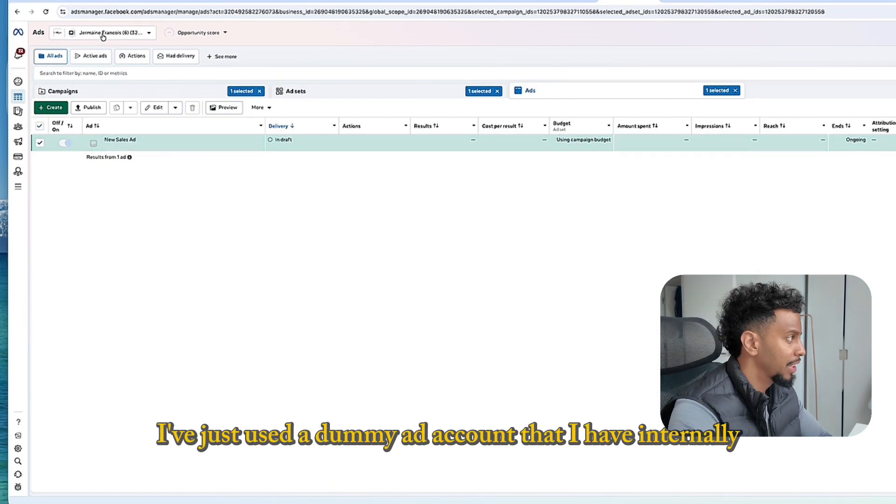
left_click(138, 93)
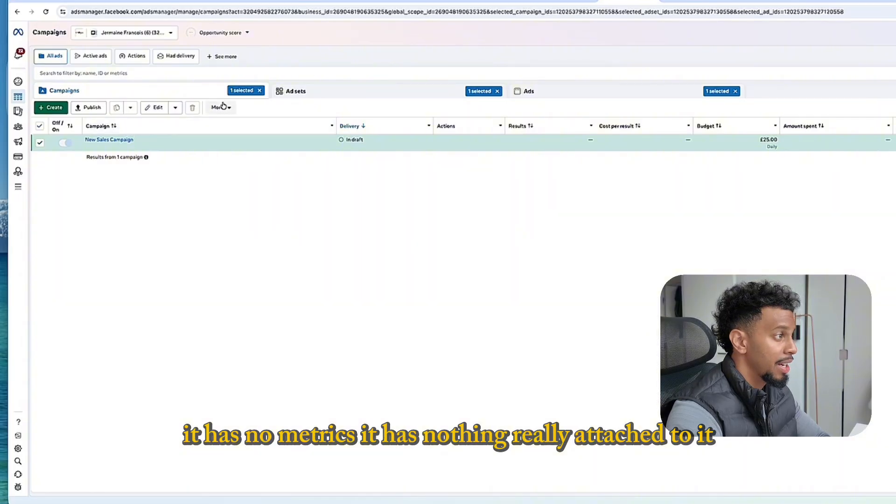
left_click(259, 91)
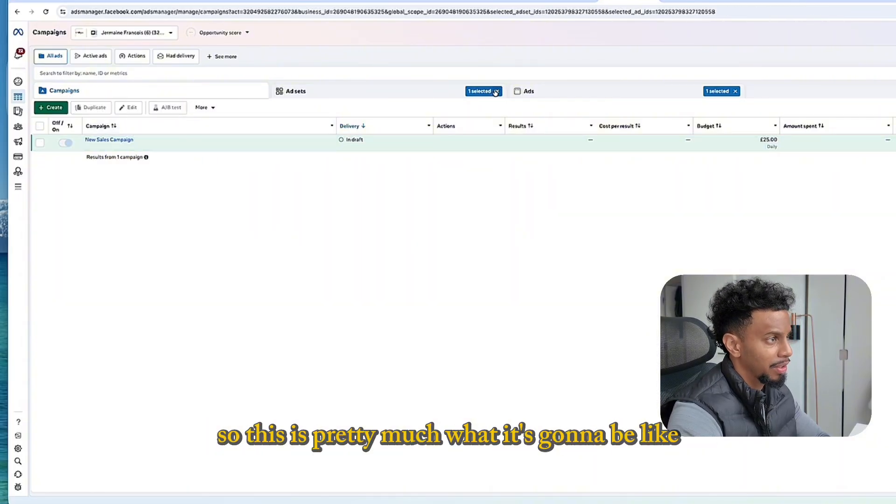
left_click(497, 91)
left_click(735, 91)
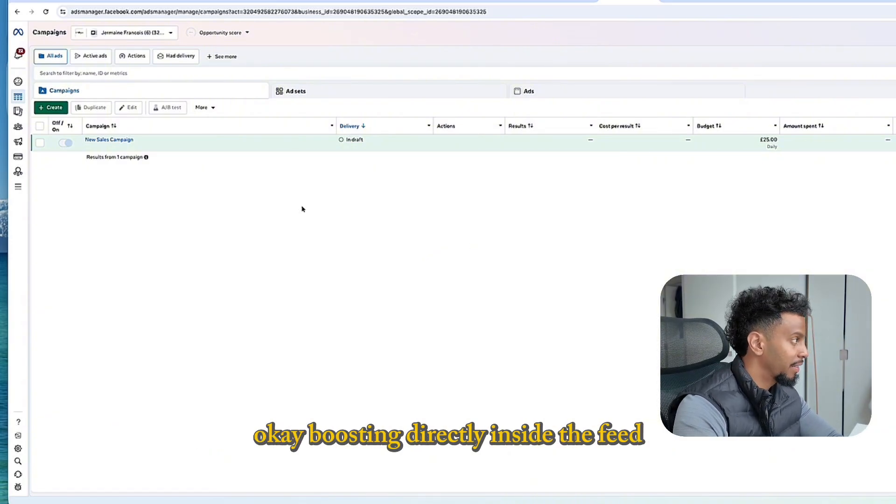
Create a Sales campaign with the Auction buying type and Collaborative Ads turned off, dismissing the campaign setup notice.
mouse_move(252, 146)
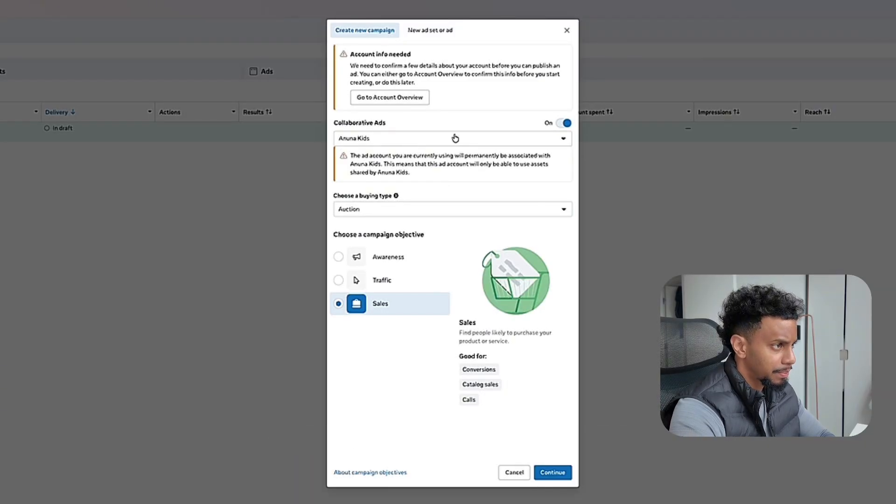
left_click(452, 138)
left_click(452, 124)
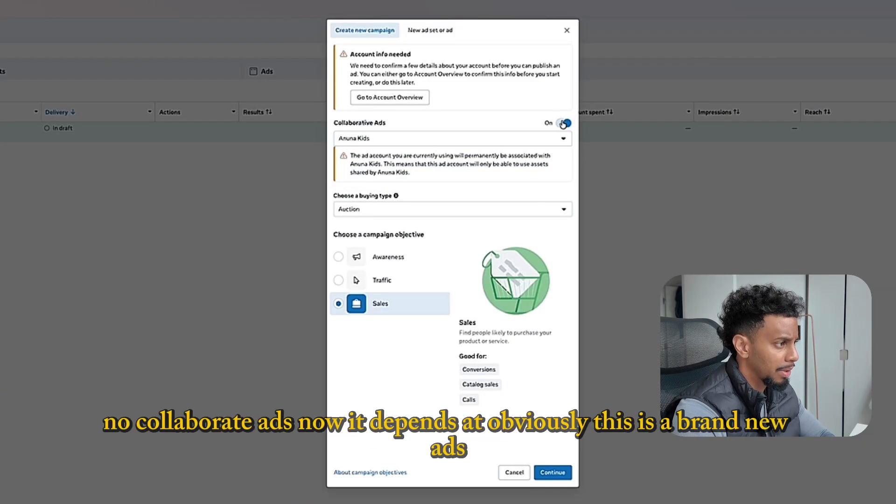
left_click(563, 123)
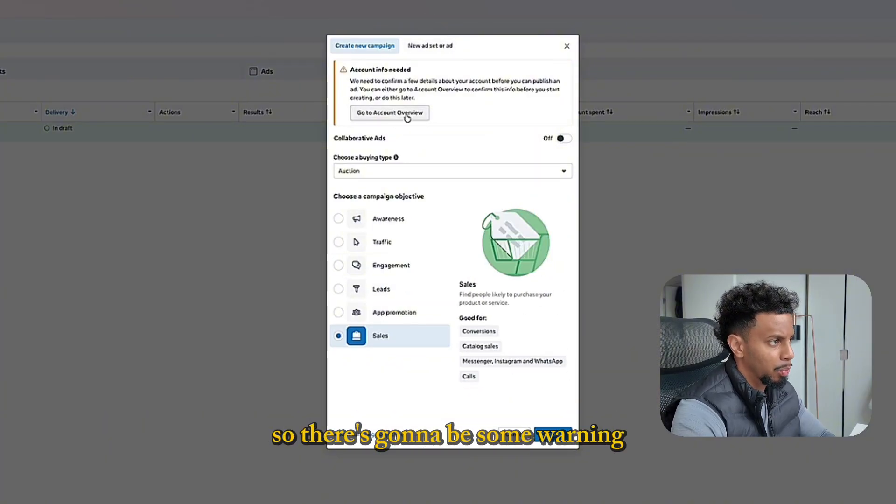
left_click_drag(372, 97, 382, 81)
left_click(353, 81)
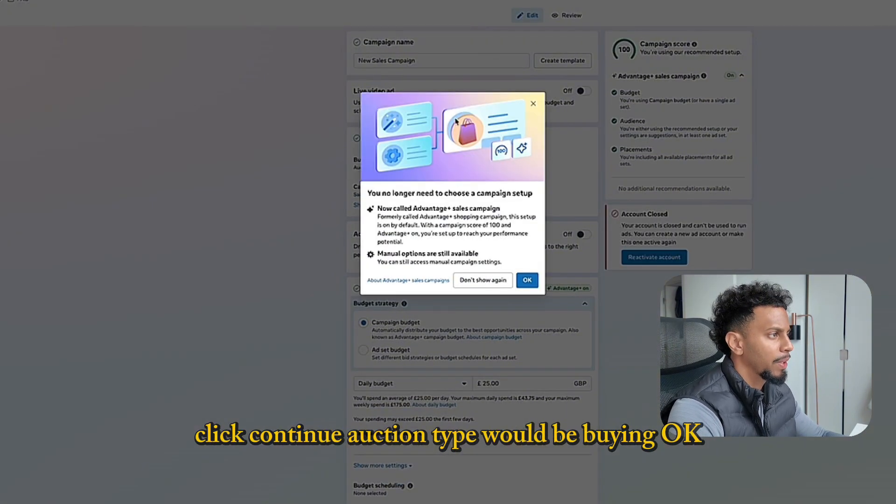
left_click(526, 280)
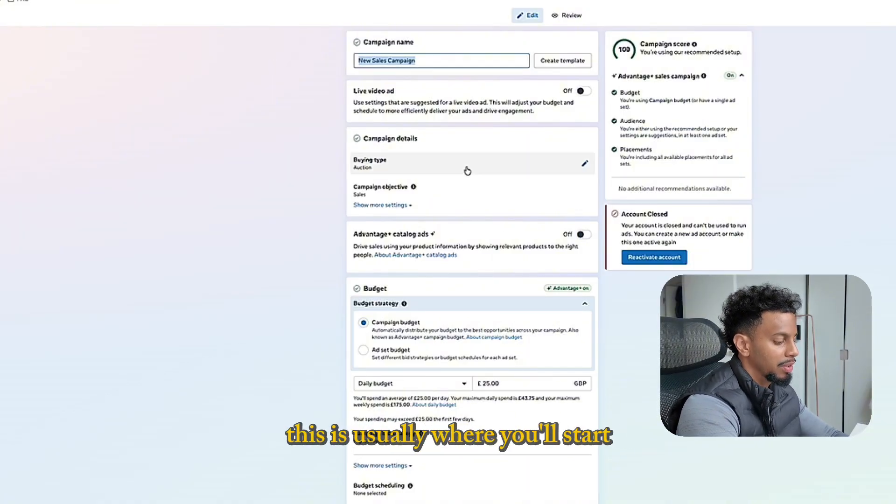
Name the campaign "TOF - July Launch".
type("TOF")
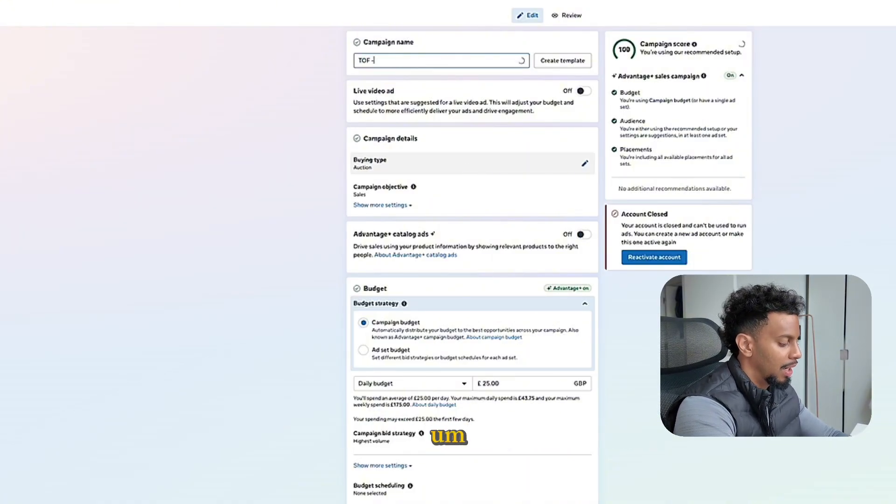
type(" -")
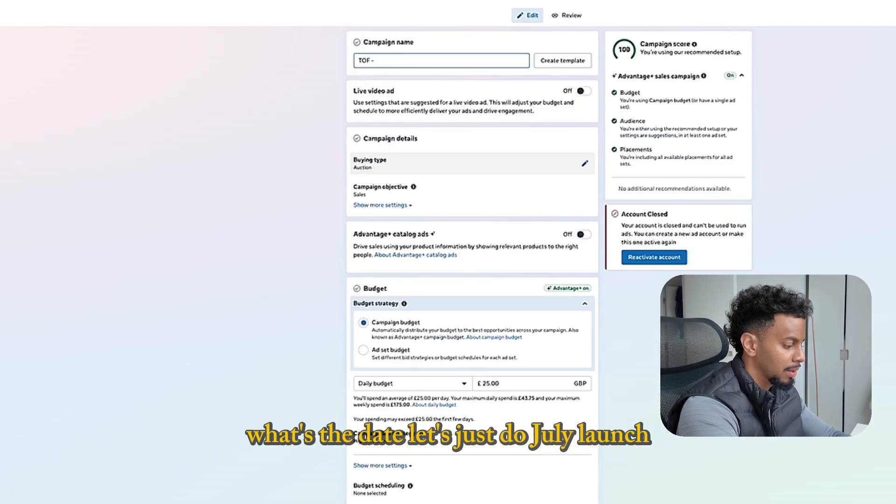
type(" July La")
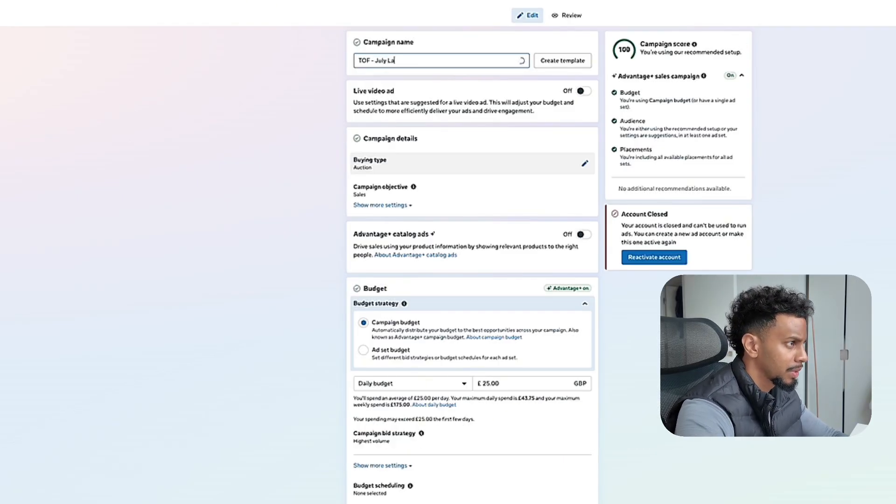
type("unch")
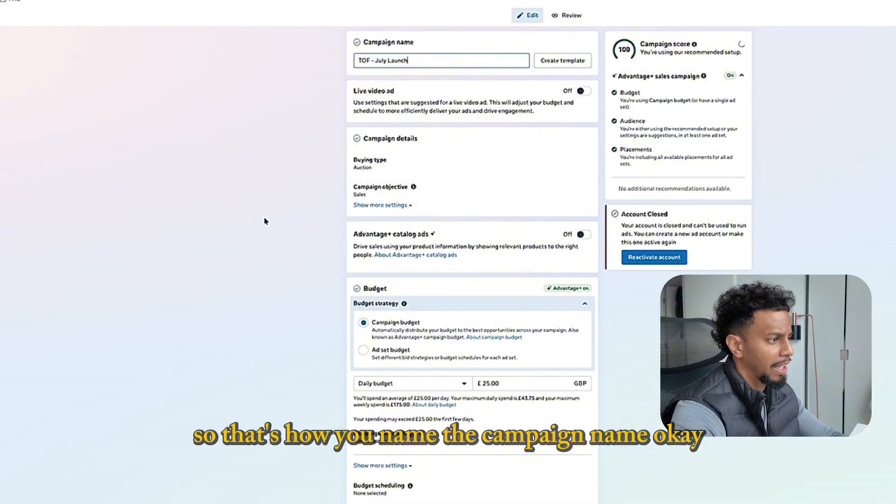
left_click(264, 220)
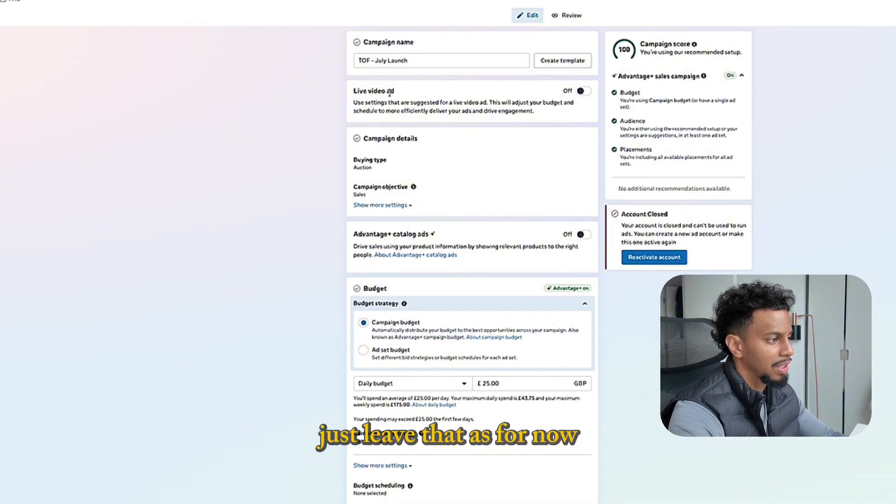
Set the campaign's daily budget to £10.
scroll(500, 94, "down", 2)
double_click(494, 322)
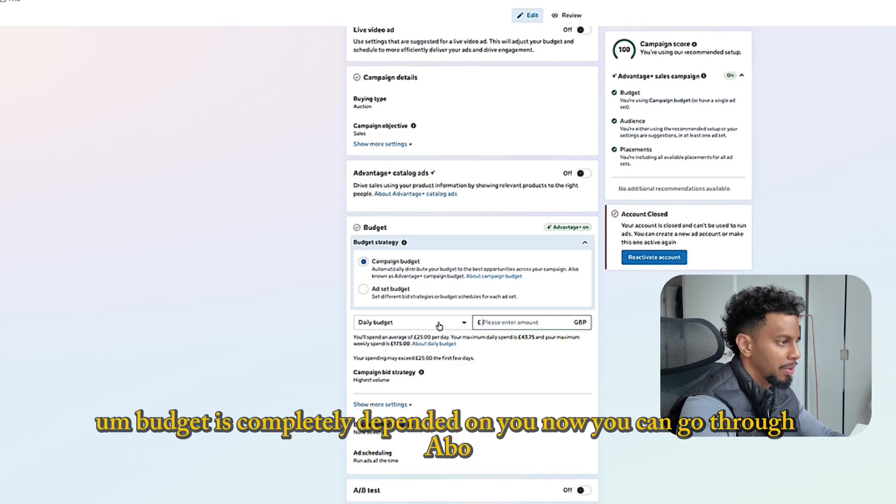
type("10")
left_click(320, 325)
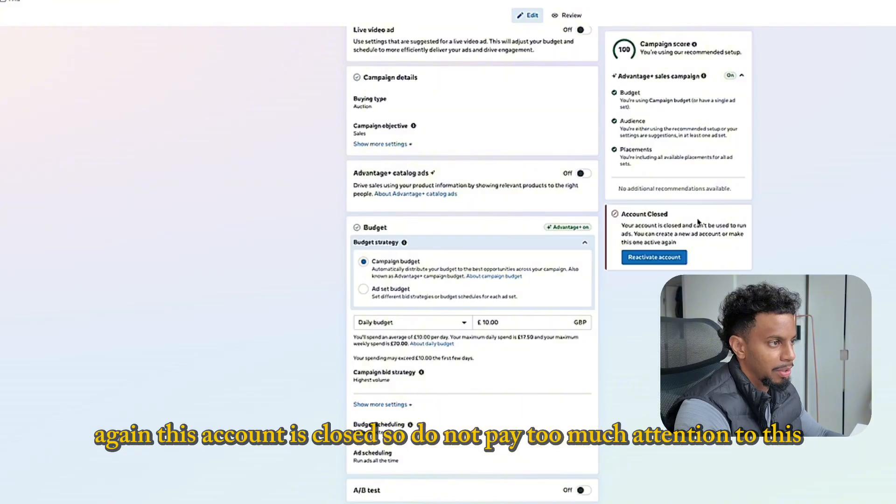
left_click_drag(694, 230, 639, 193)
left_click(646, 231)
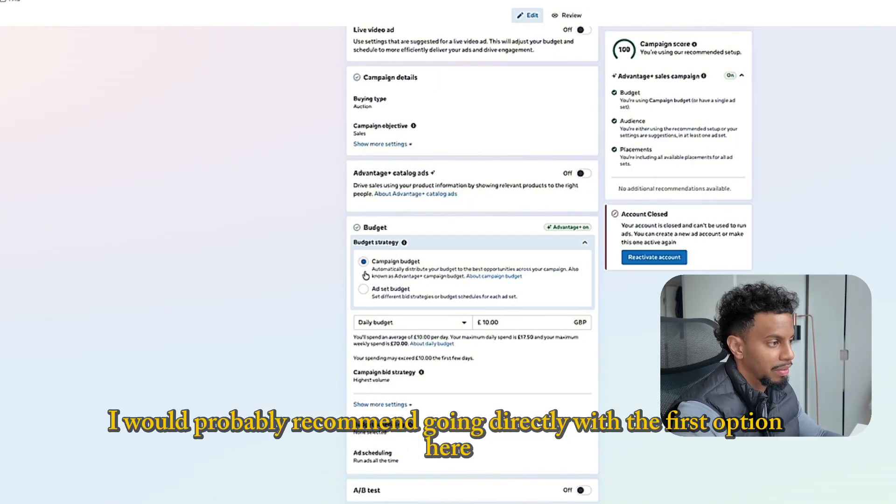
double_click(497, 322)
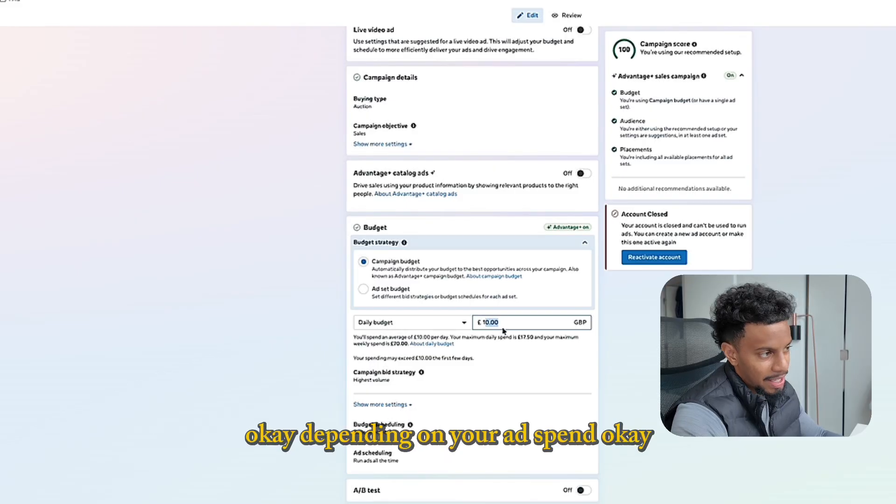
left_click_drag(510, 323, 482, 326)
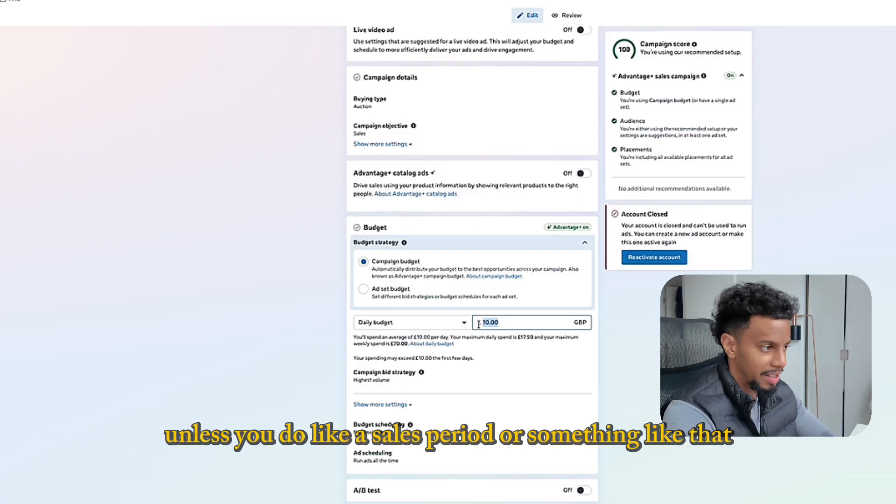
left_click(631, 349)
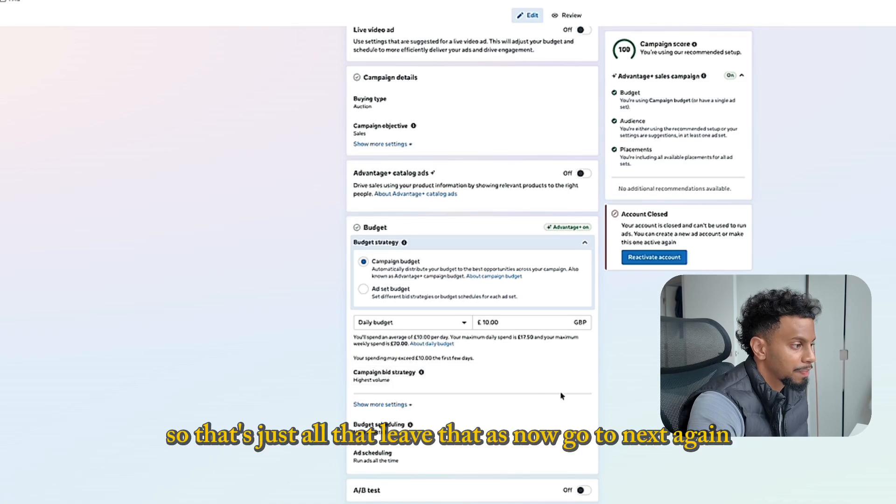
Continue to the ad set level and name the ad set "UAE".
scroll(561, 396, "down", 4)
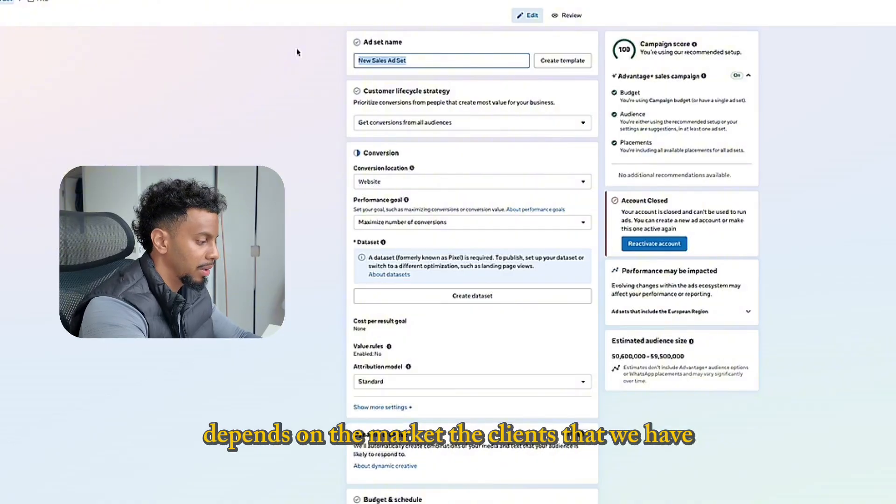
type("U")
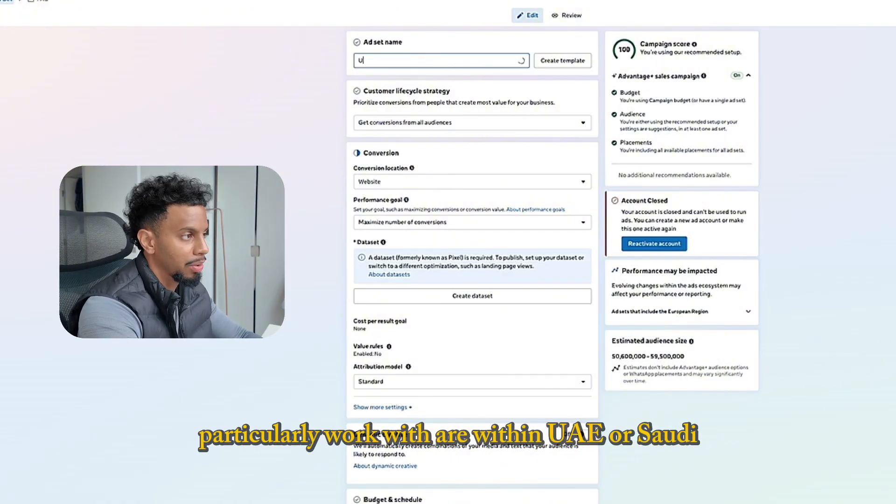
type("AE")
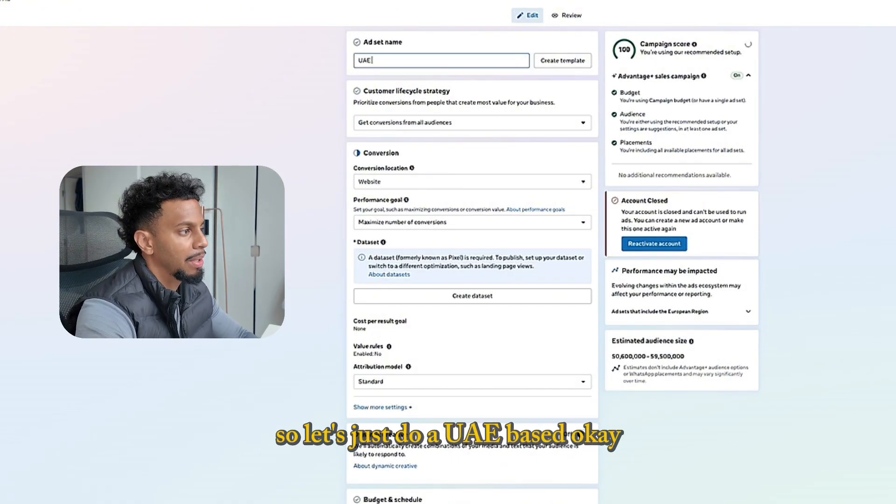
left_click(129, 98)
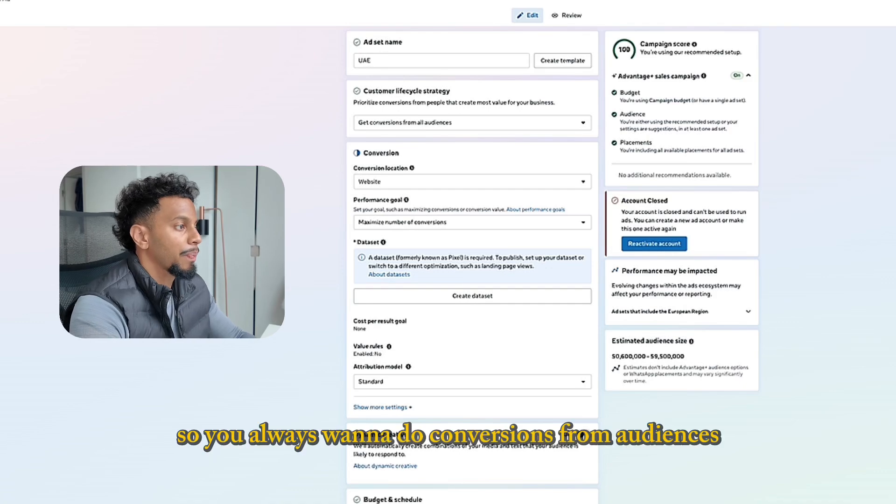
Review the ad set's conversion location, dataset requirement, and start date and time settings.
left_click(402, 188)
left_click(307, 222)
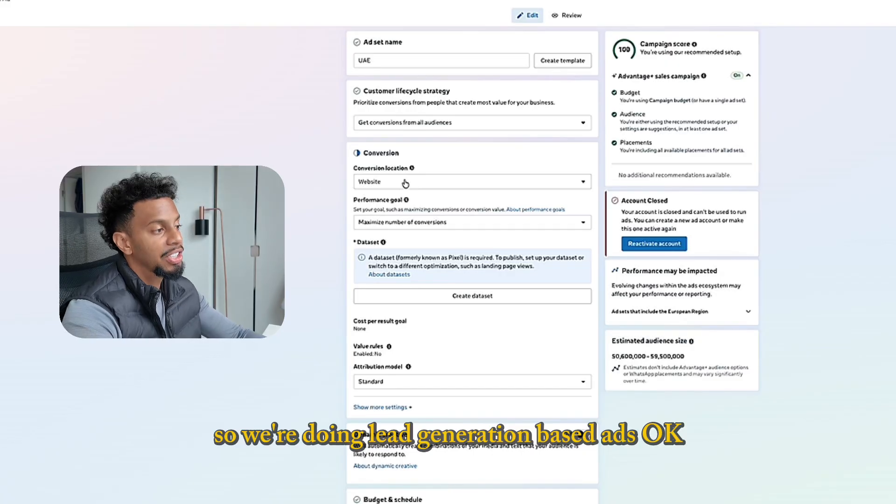
scroll(291, 231, "down", 1)
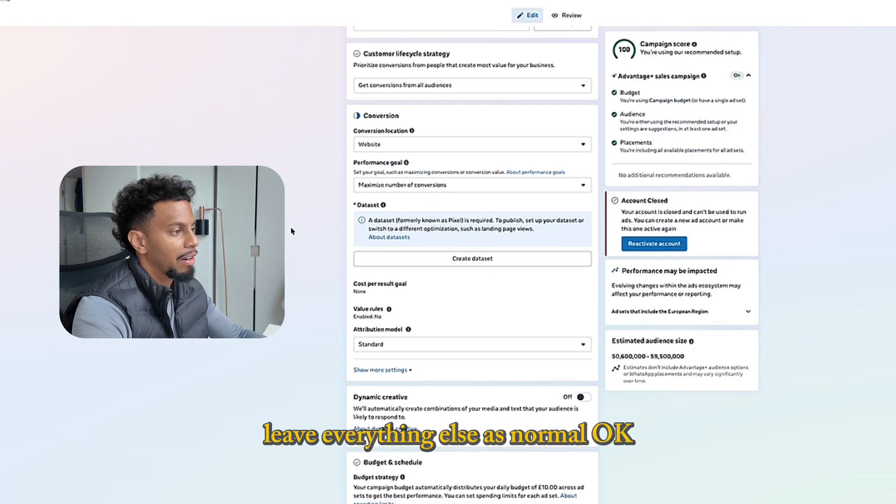
scroll(480, 296, "down", 1)
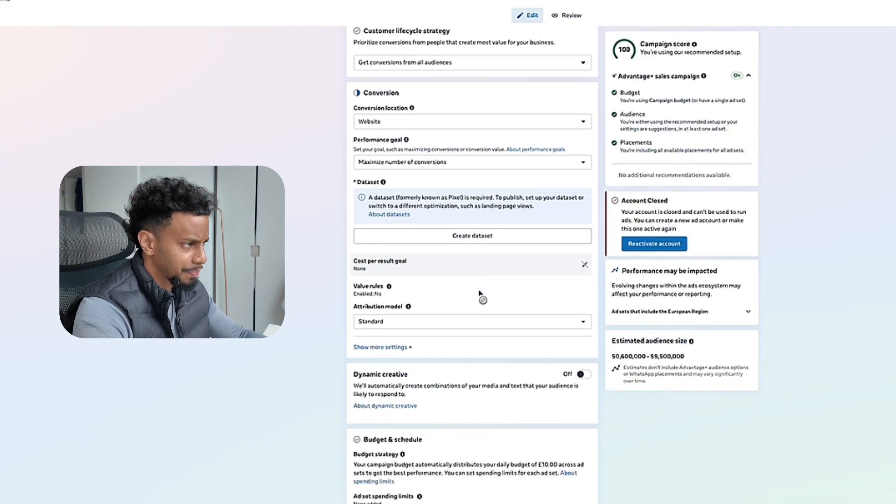
scroll(452, 265, "down", 1)
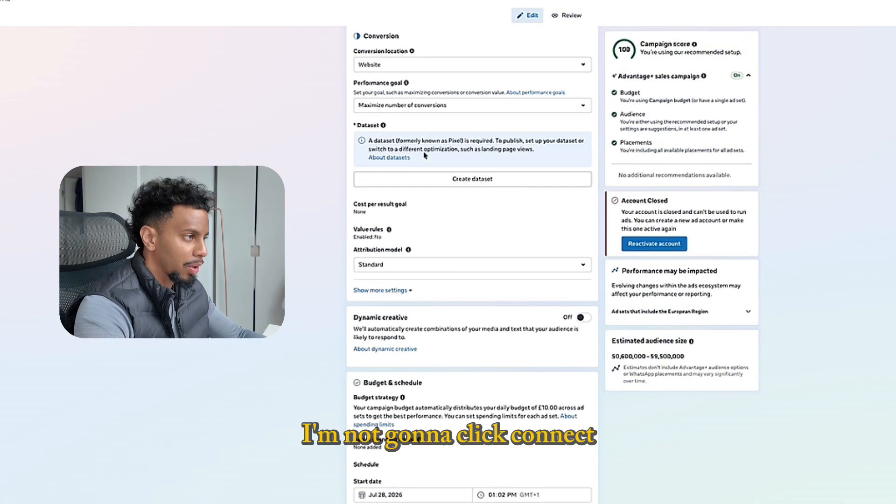
left_click_drag(422, 149, 409, 143)
left_click(475, 157)
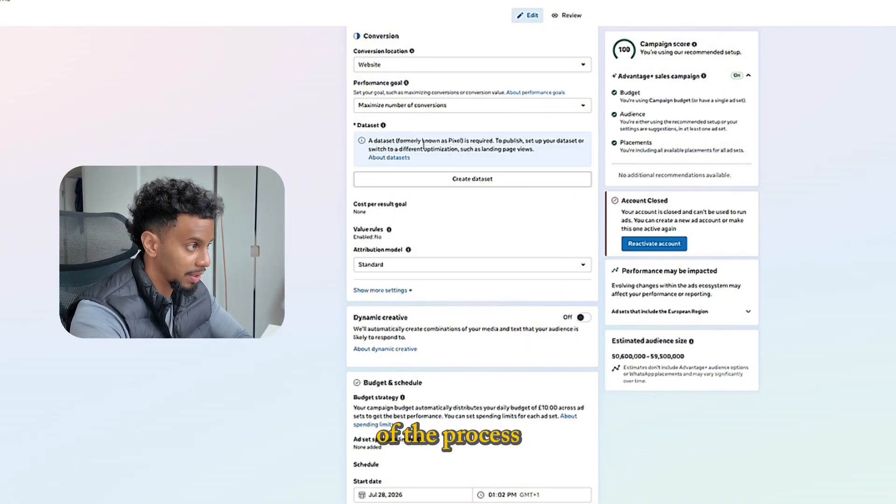
scroll(300, 212, "down", 3)
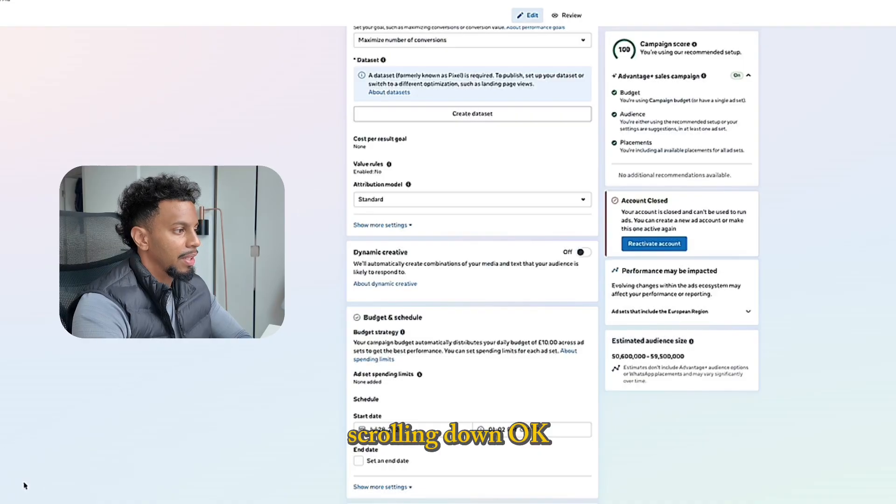
scroll(469, 384, "down", 5)
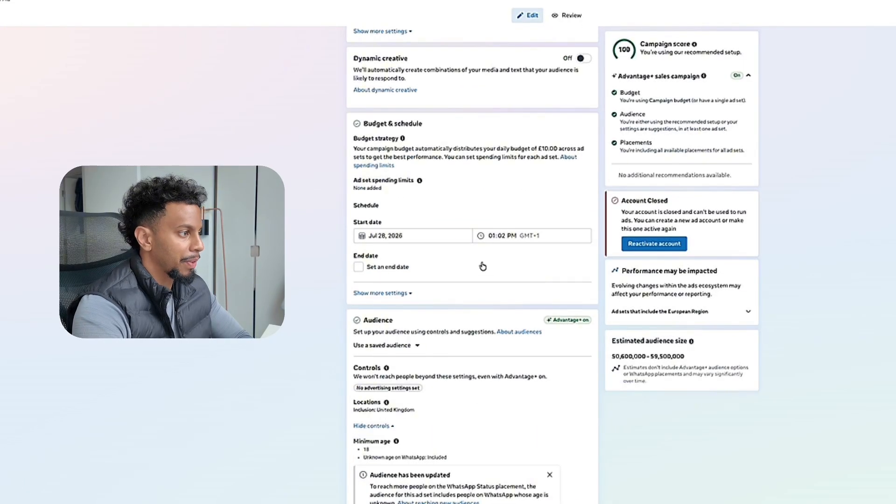
left_click(493, 236)
left_click(325, 252)
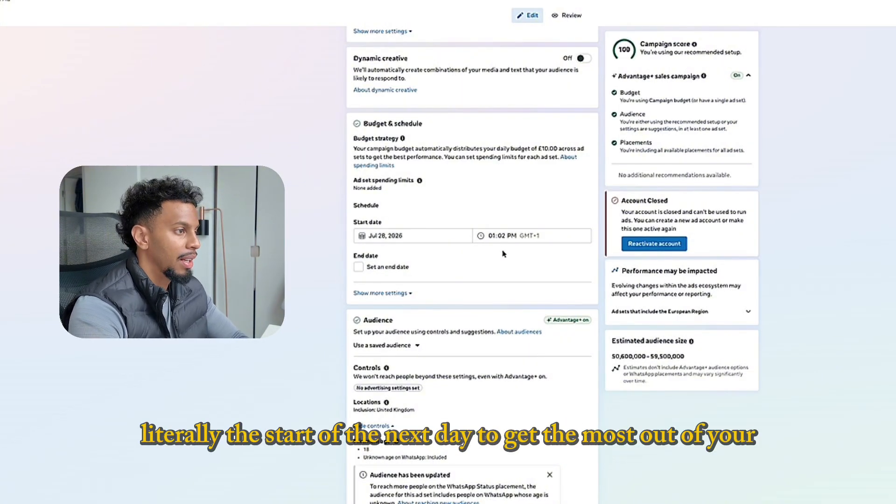
Replace the United Kingdom with the United Arab Emirates as the ad set's targeted audience location.
scroll(503, 254, "down", 3)
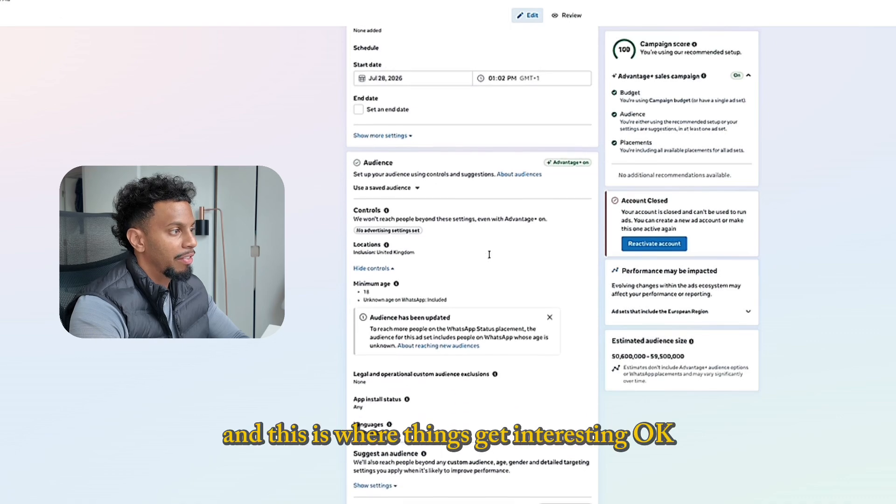
scroll(467, 261, "down", 2)
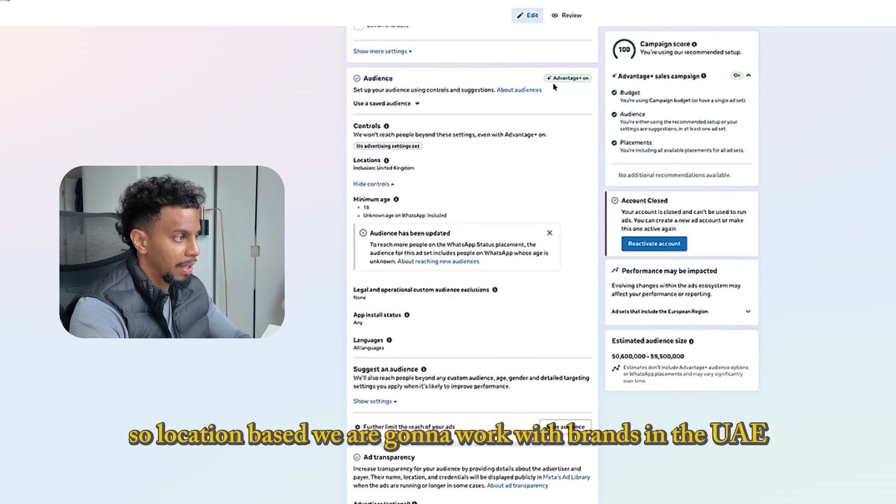
left_click(415, 164)
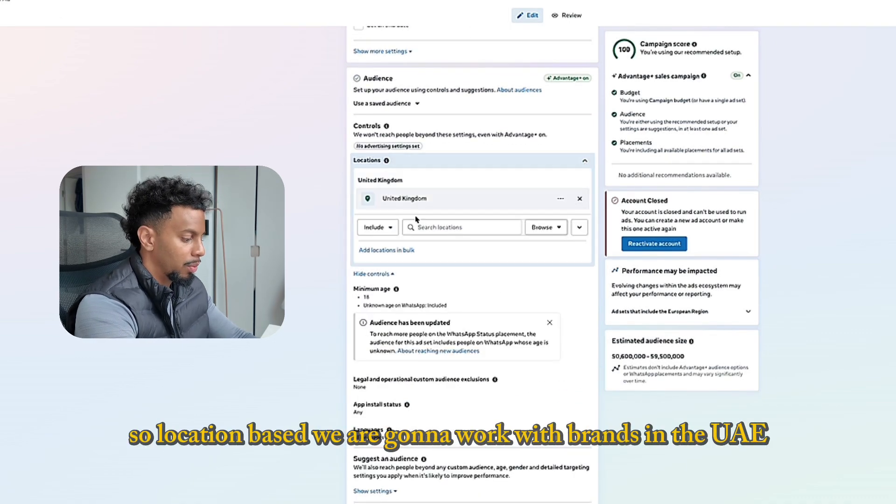
left_click(420, 227)
type("U")
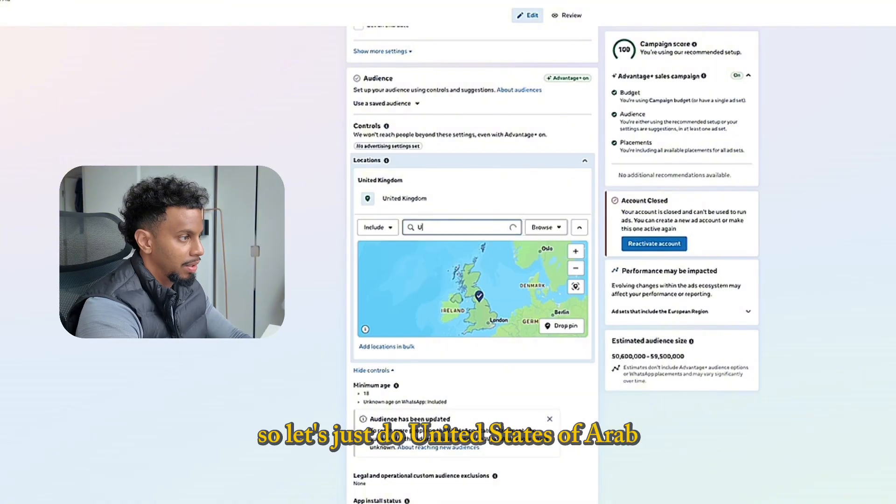
type("nited")
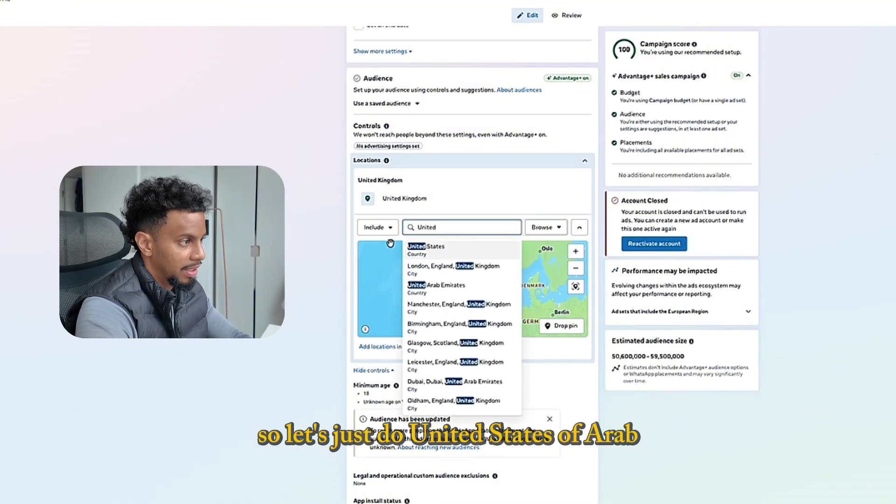
left_click(439, 287)
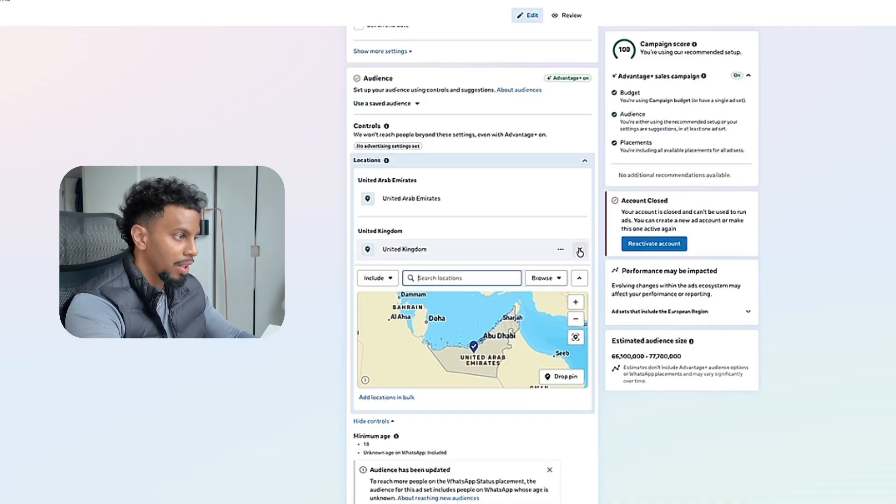
left_click(578, 250)
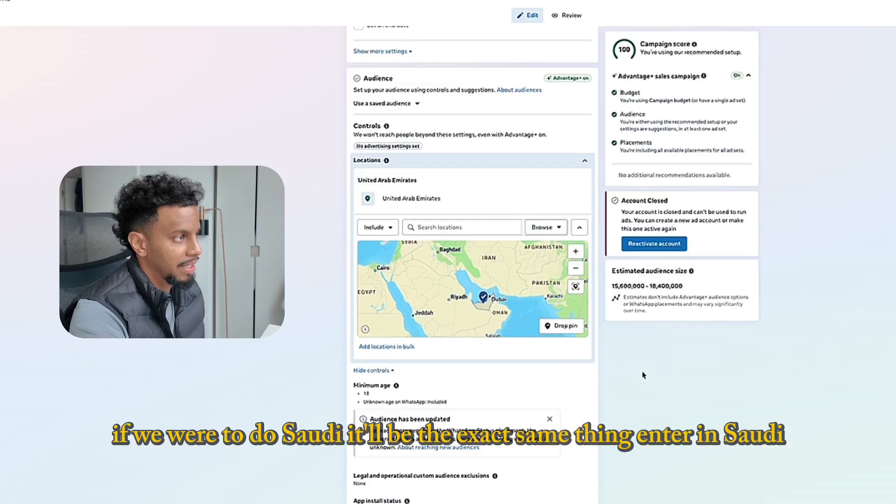
Examine the ad set's targeted location on the map, zooming out to see the wider region.
scroll(506, 416, "down", 2)
scroll(418, 142, "up", 2)
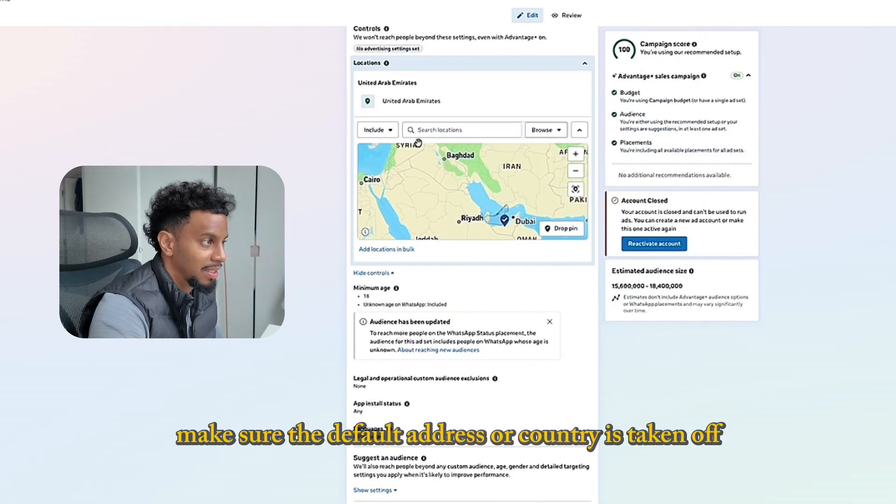
scroll(418, 143, "up", 2)
scroll(450, 107, "down", 1)
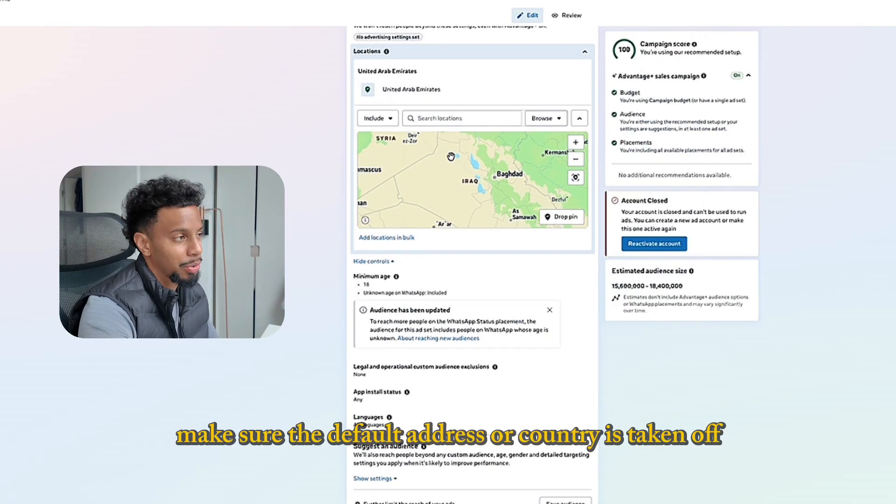
scroll(450, 157, "down", 3)
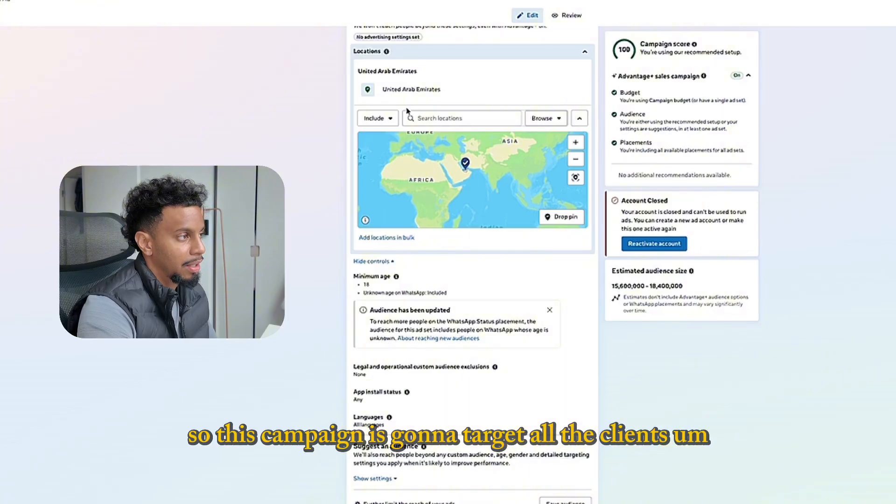
scroll(300, 184, "up", 5)
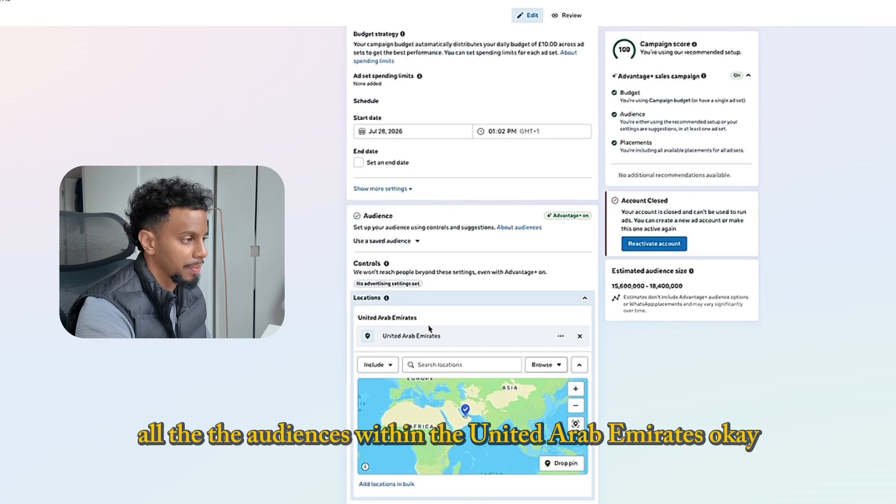
Dismiss the WhatsApp Status notice in the ad set's Placements section.
scroll(309, 344, "down", 6)
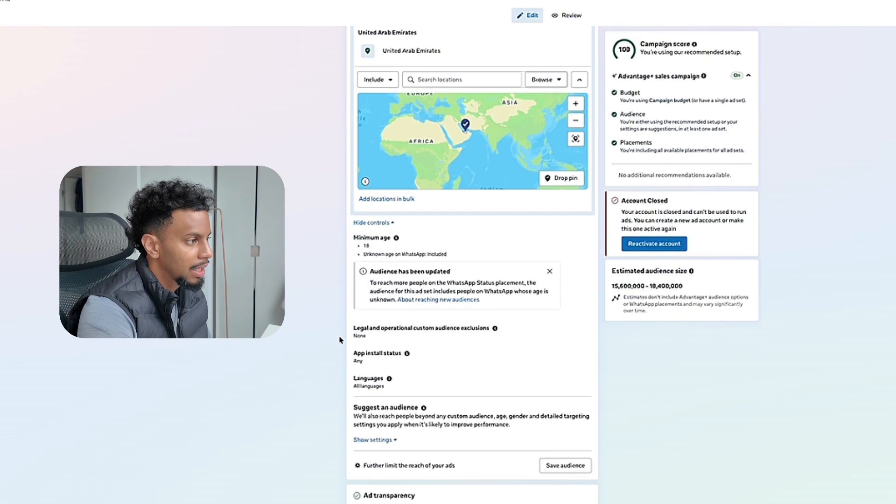
scroll(457, 390, "down", 4)
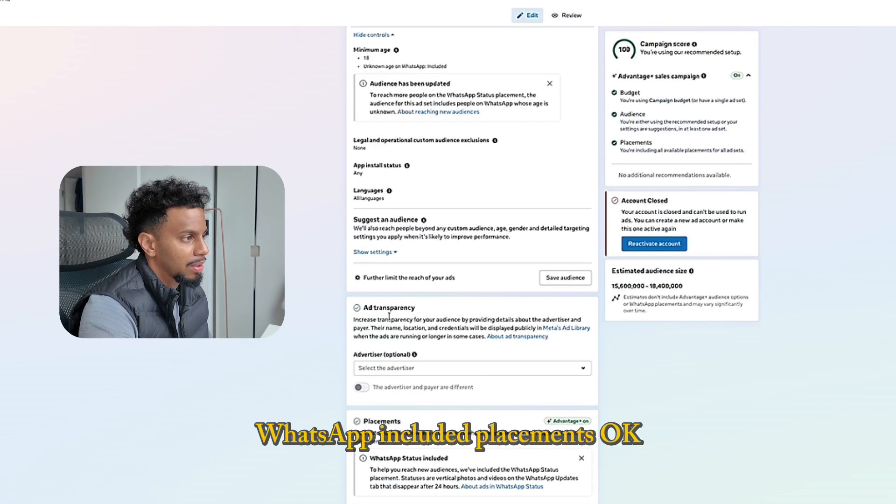
scroll(389, 316, "down", 5)
left_click(581, 240)
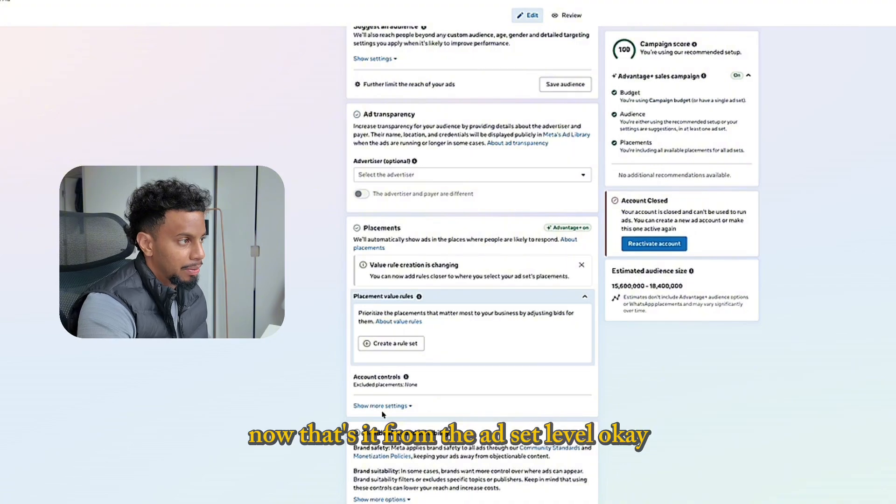
Open the audience's minimum age setting and review it with the other audience controls.
scroll(382, 411, "up", 7)
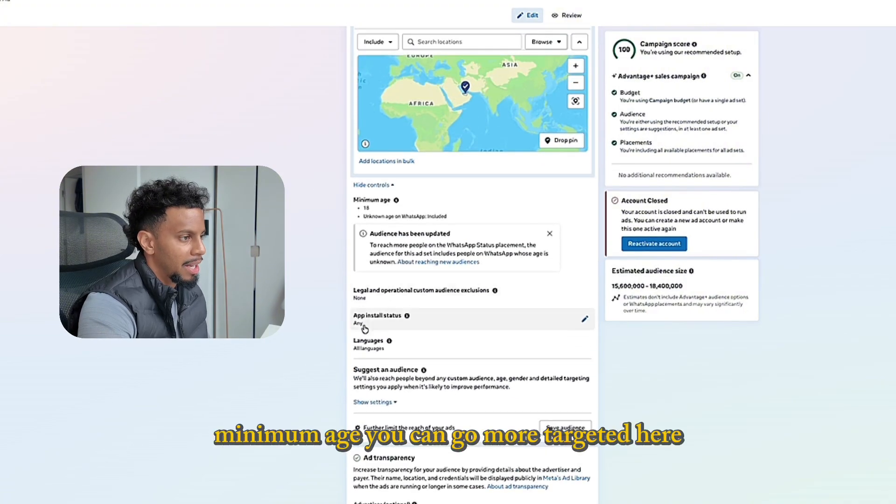
scroll(444, 226, "up", 1)
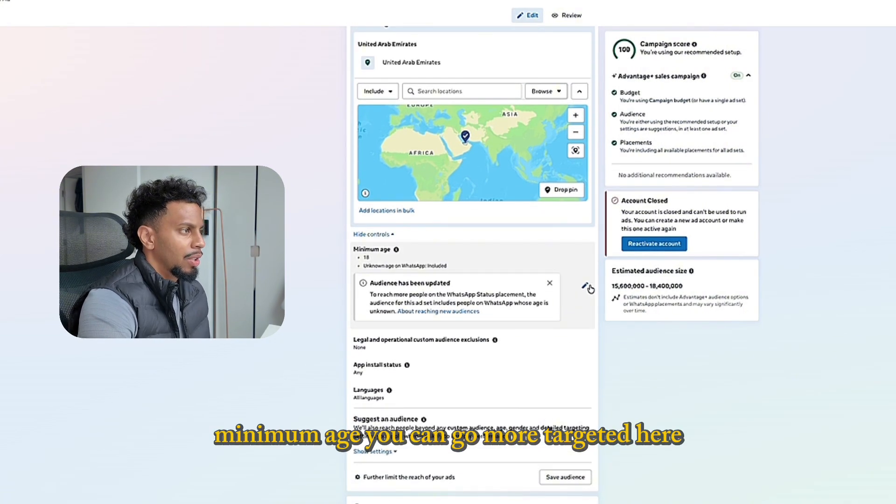
left_click(585, 286)
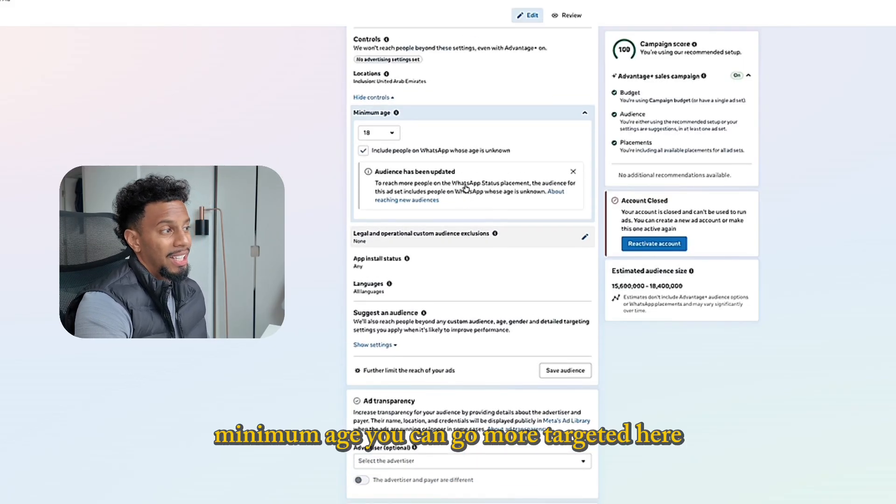
scroll(518, 185, "up", 1)
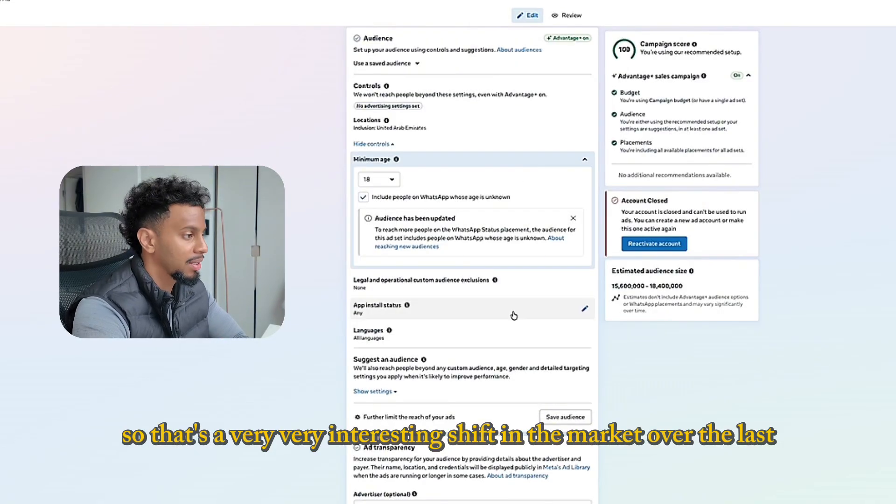
scroll(456, 337, "down", 2)
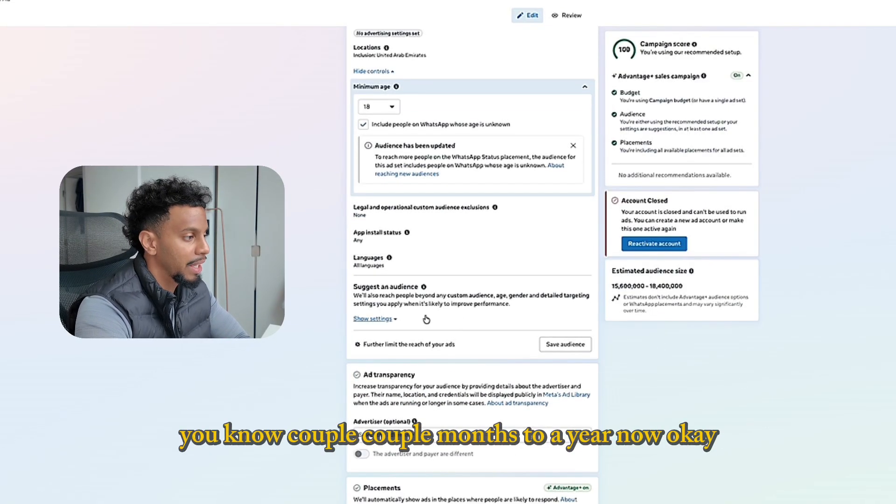
Continue to the ad level and name the ad "UGC AD 1".
scroll(426, 322, "down", 2)
scroll(425, 327, "down", 3)
scroll(425, 326, "down", 2)
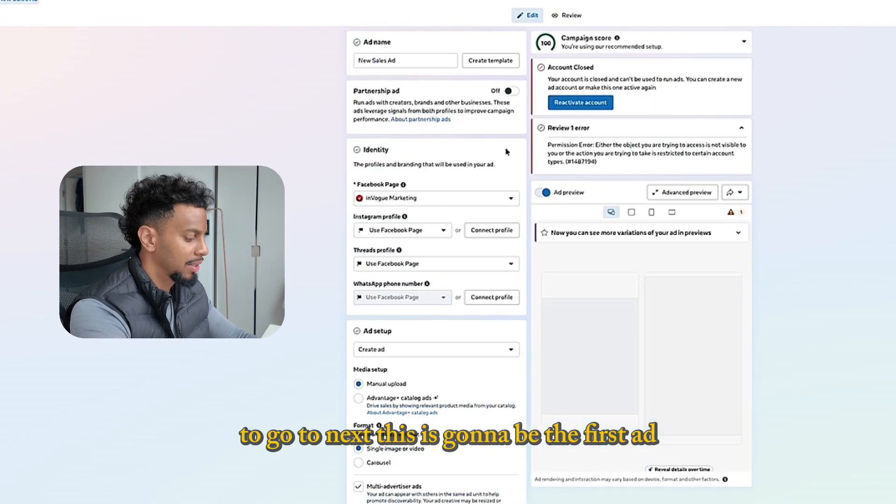
left_click_drag(410, 60, 300, 40)
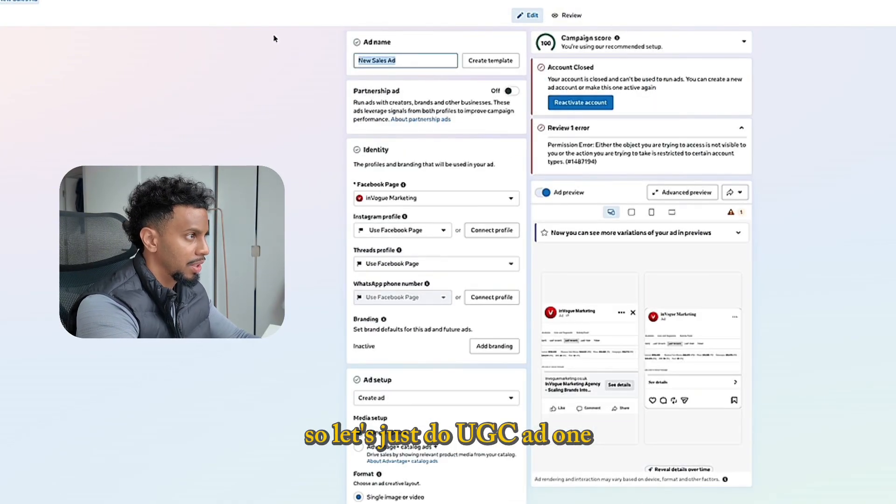
type("UGC AD 1")
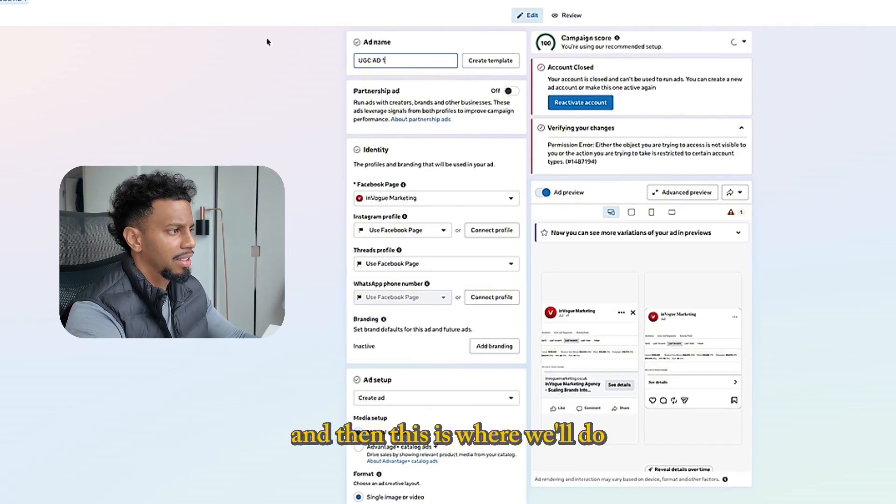
left_click(153, 76)
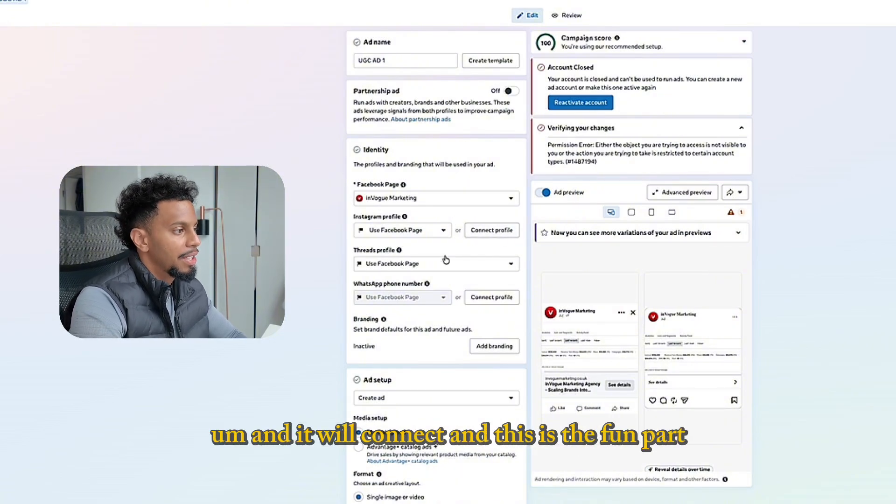
Review the ad's identity, format and destination settings, focusing on the website URL.
scroll(446, 260, "down", 4)
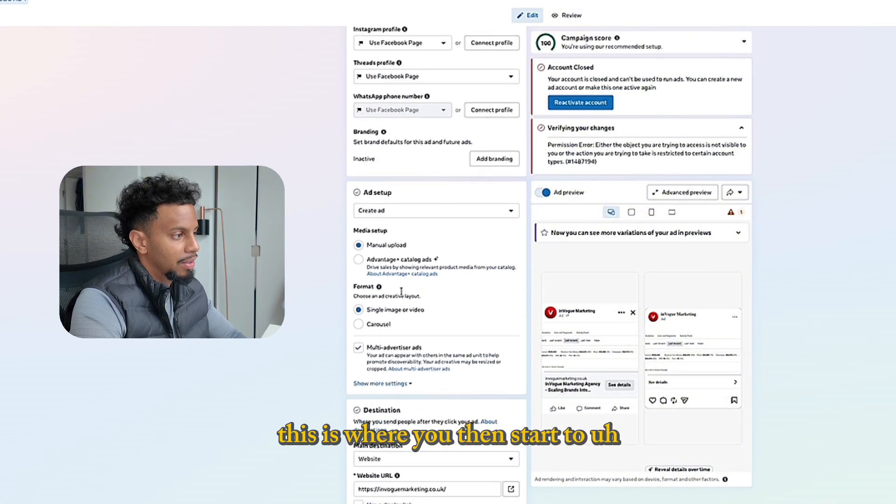
scroll(406, 304, "down", 3)
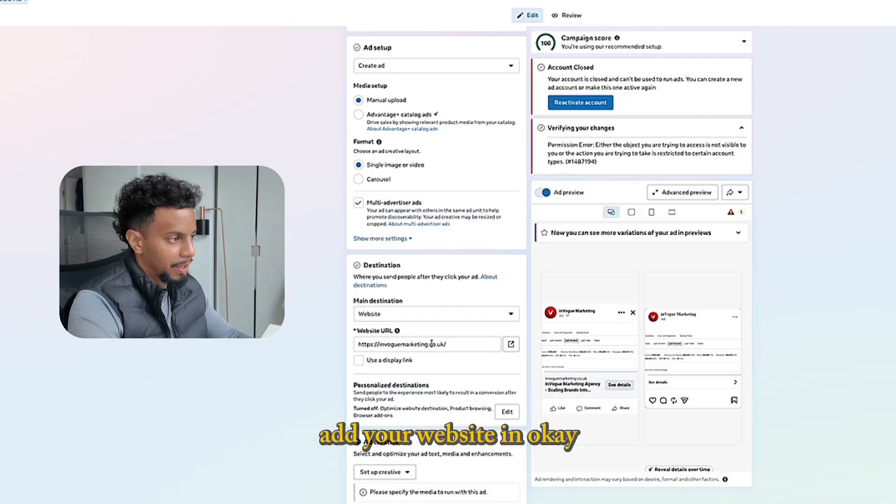
left_click_drag(452, 346, 348, 336)
left_click(326, 340)
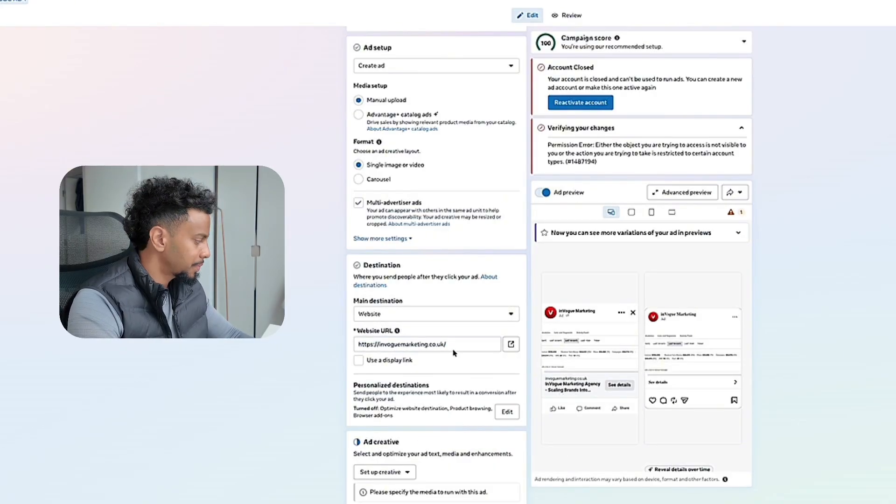
left_click_drag(454, 345, 354, 343)
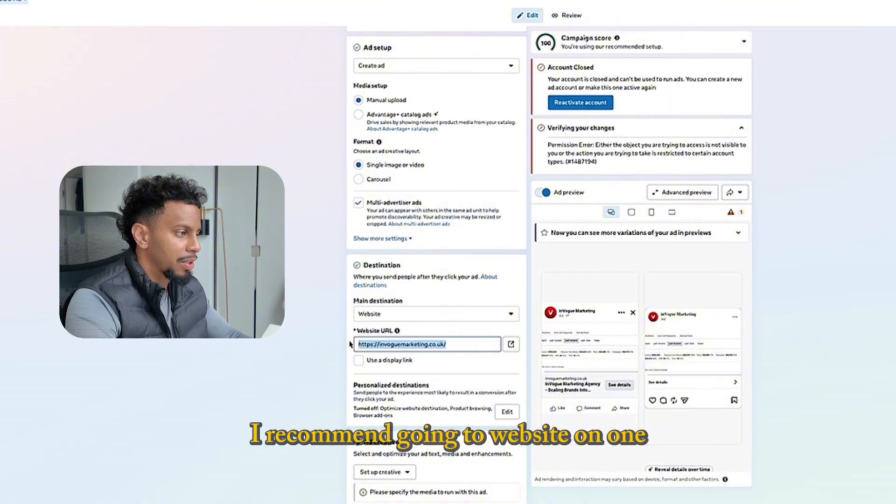
left_click(449, 345)
left_click_drag(449, 345, 351, 341)
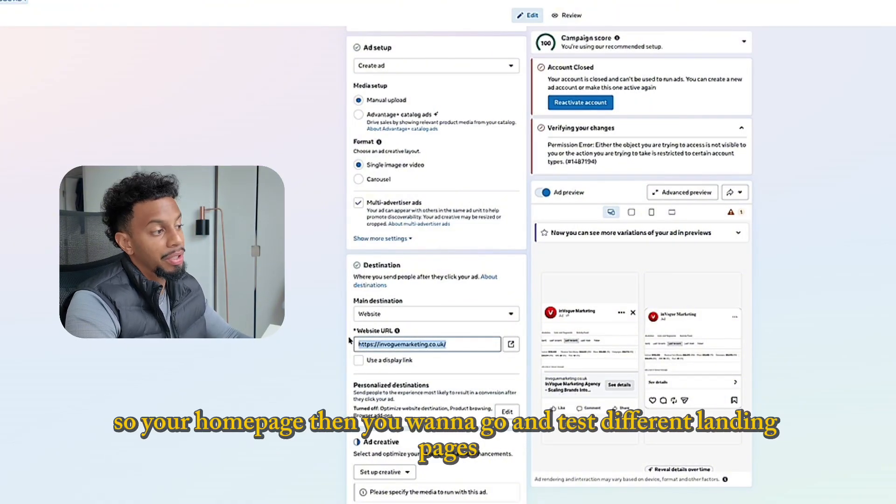
left_click(349, 340)
left_click_drag(468, 346, 357, 344)
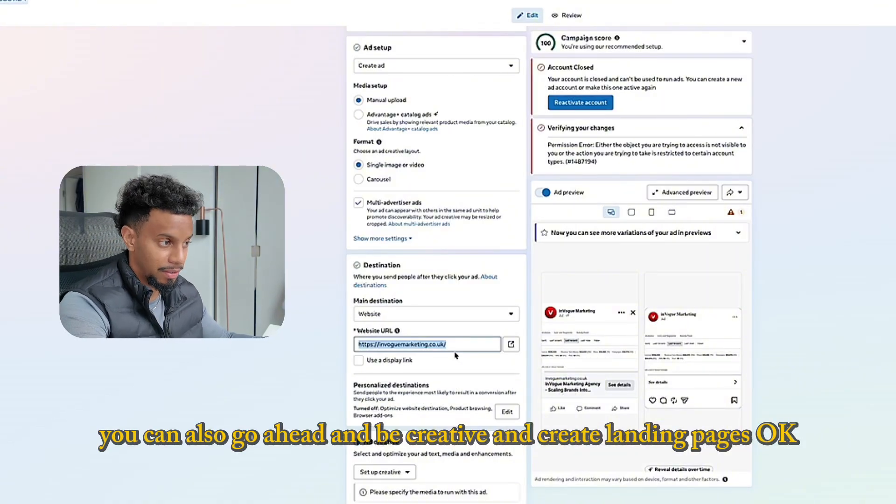
left_click(453, 356)
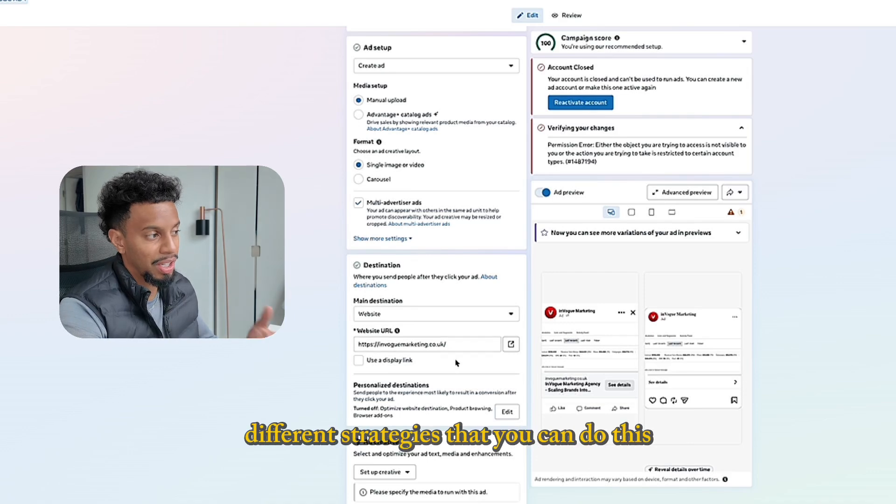
left_click_drag(455, 344, 358, 344)
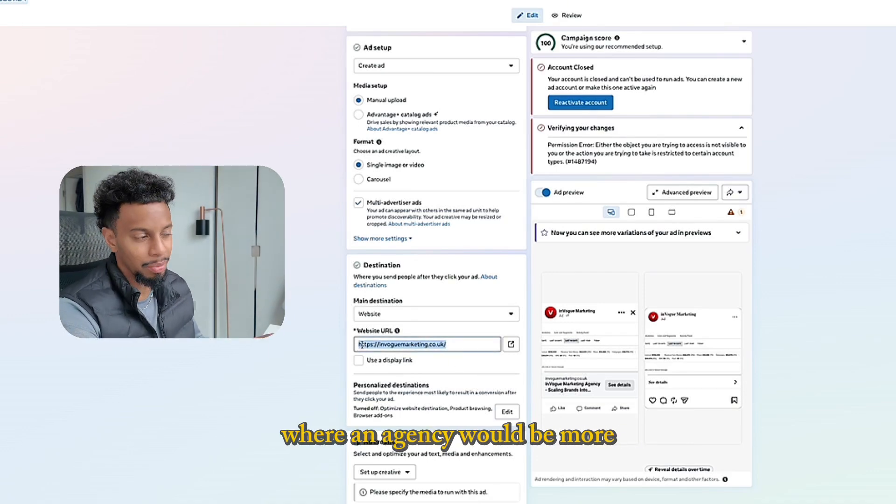
left_click(444, 372)
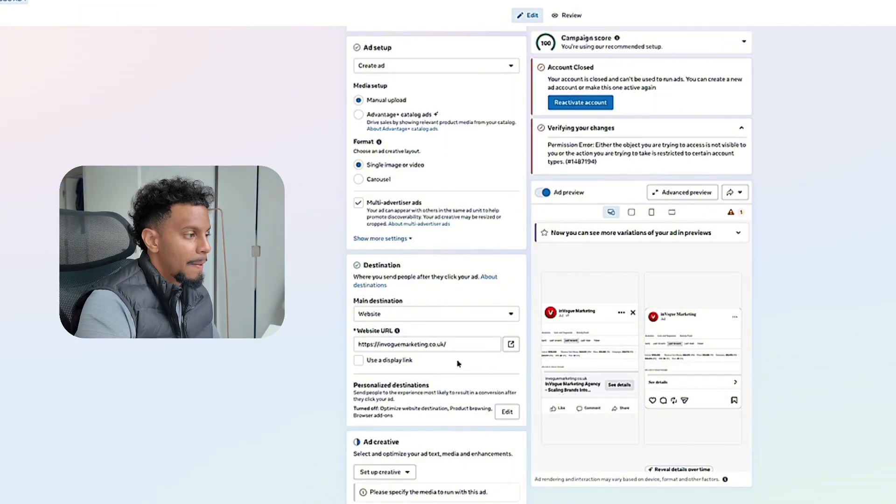
Start the ad's creative setup as an image ad.
scroll(420, 373, "down", 3)
scroll(400, 384, "down", 1)
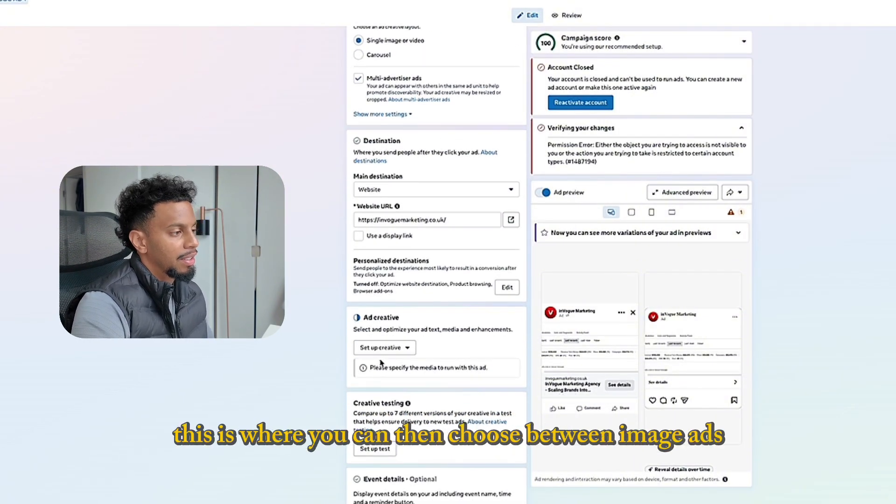
left_click(381, 347)
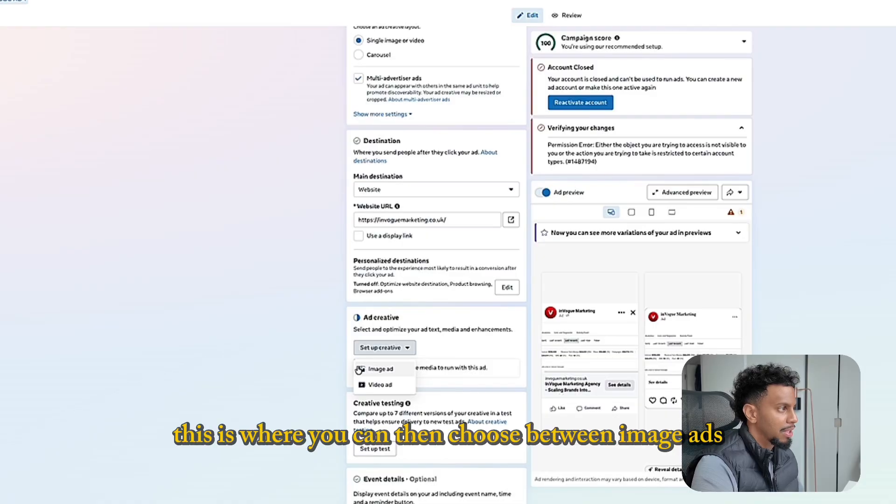
left_click(378, 369)
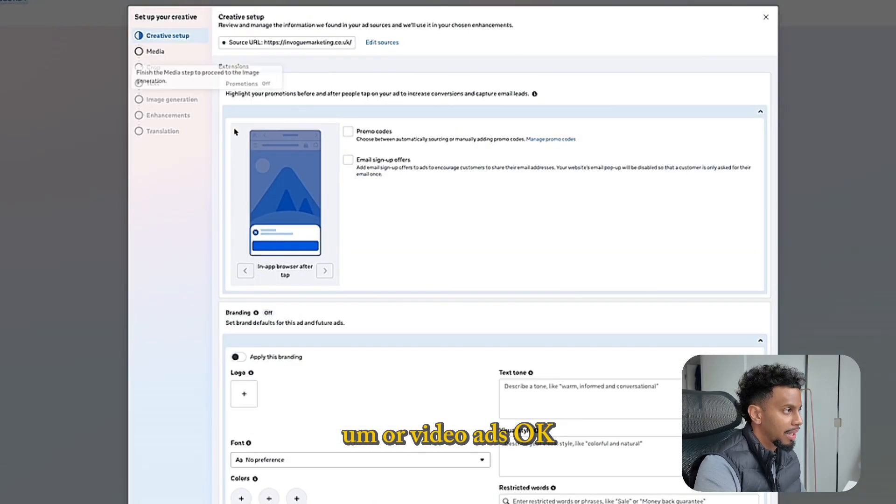
Review the creative setup extensions and select the "£739 spent, returning £8,014 in revenue with Google Ads" image as the ad's media.
scroll(342, 295, "down", 1)
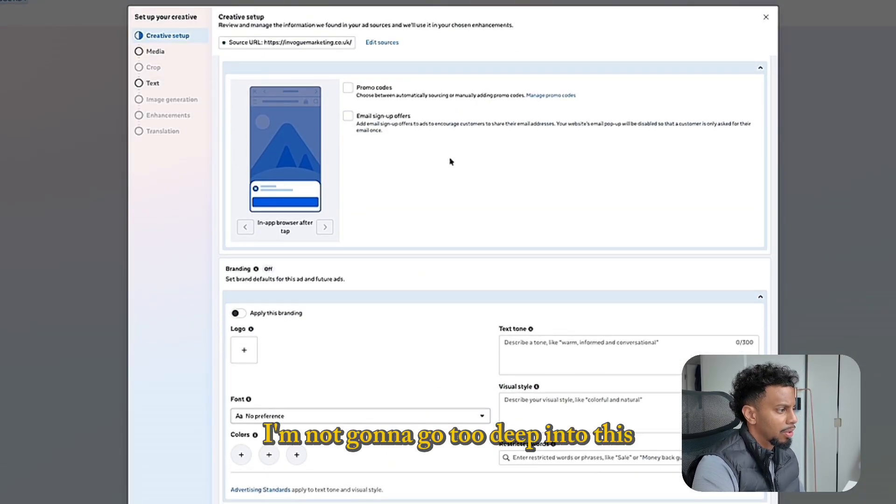
scroll(538, 228, "down", 5)
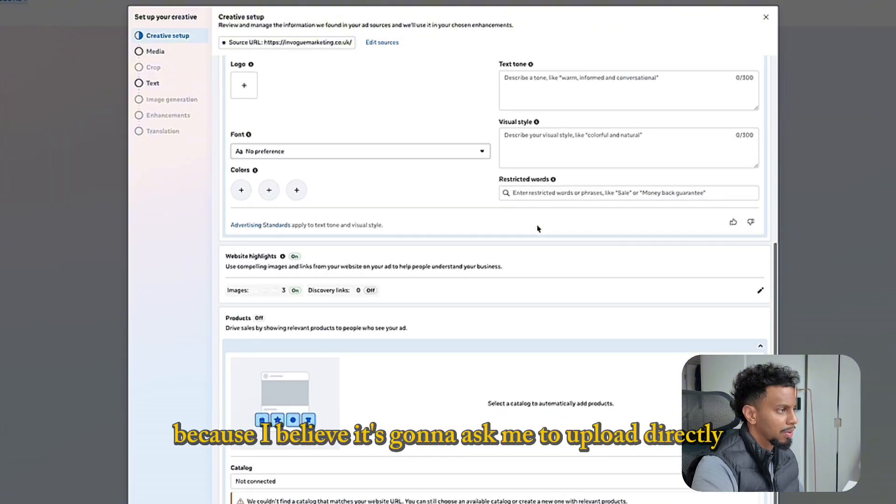
scroll(458, 360, "up", 6)
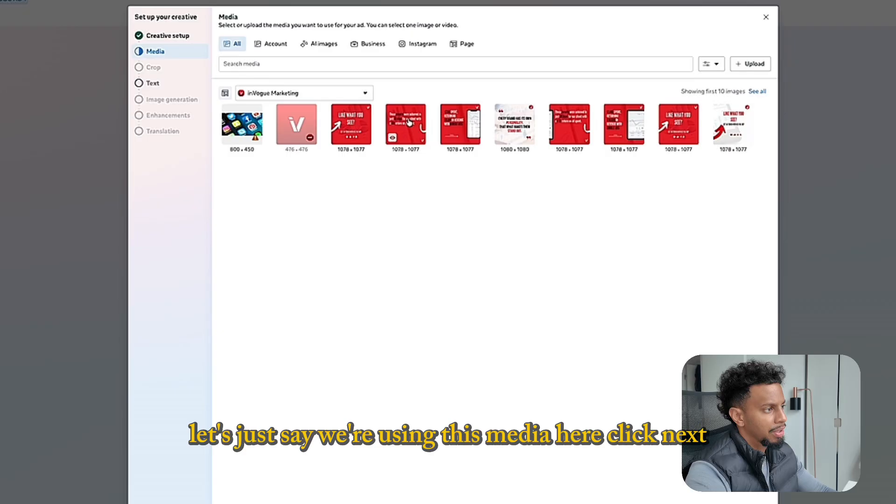
left_click(459, 120)
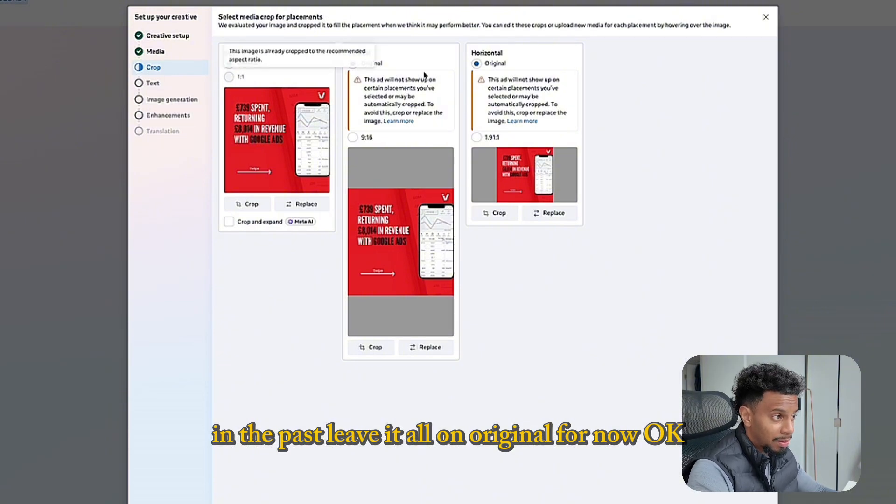
Crop the image to 1.91:1 for horizontal placements and 9:16 for vertical placements, framing the headline text in both.
left_click(498, 213)
left_click_drag(494, 238, 496, 214)
left_click(569, 326)
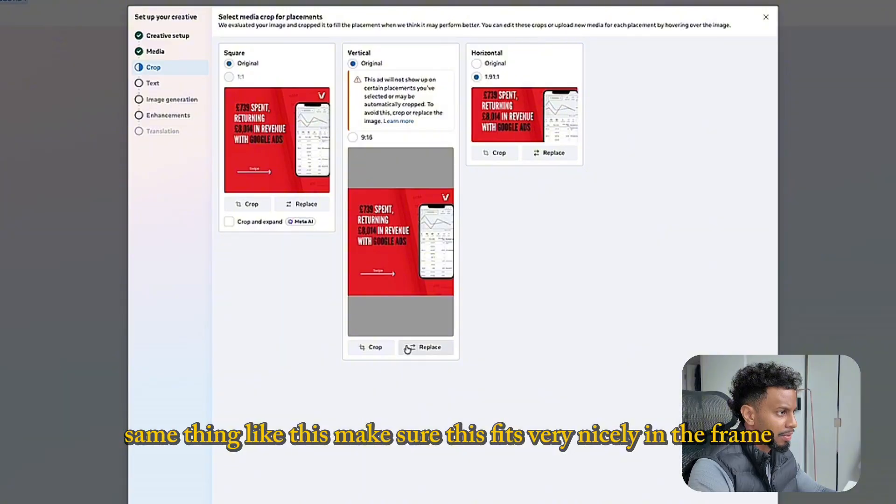
left_click(378, 345)
left_click_drag(447, 215, 415, 216)
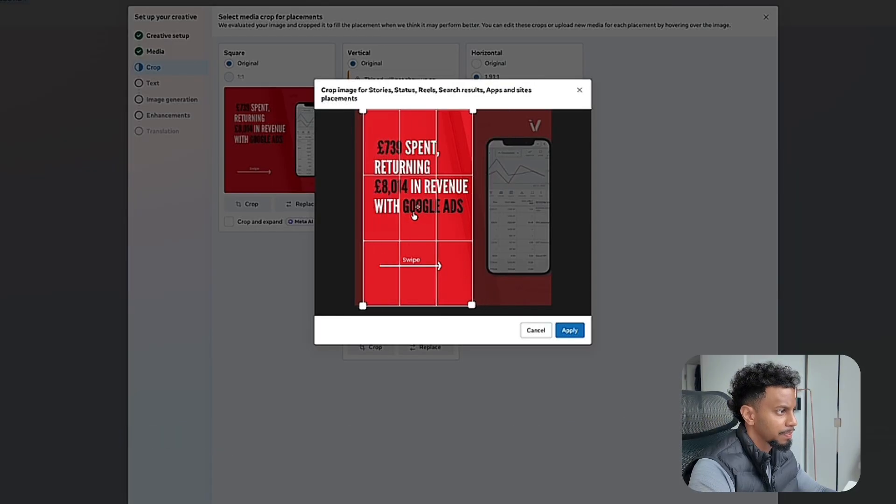
left_click(571, 333)
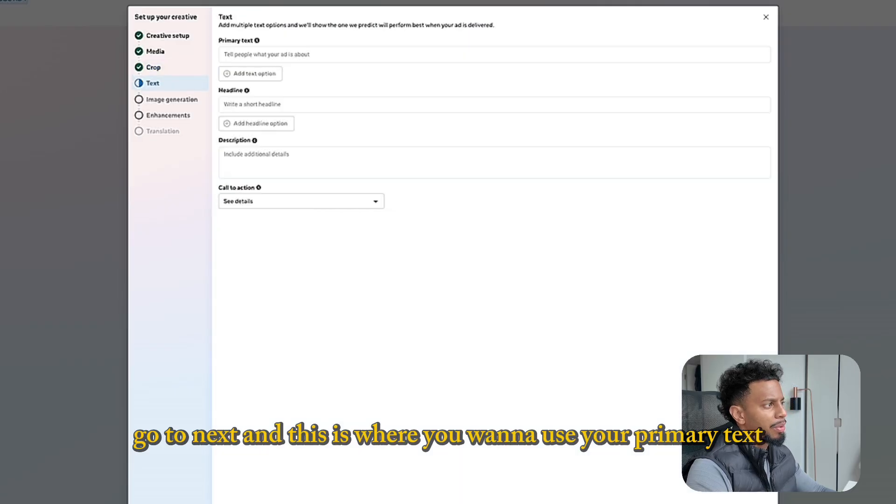
Go over the creative's primary text and headline fields and set the call to action to "Shop now".
left_click(267, 54)
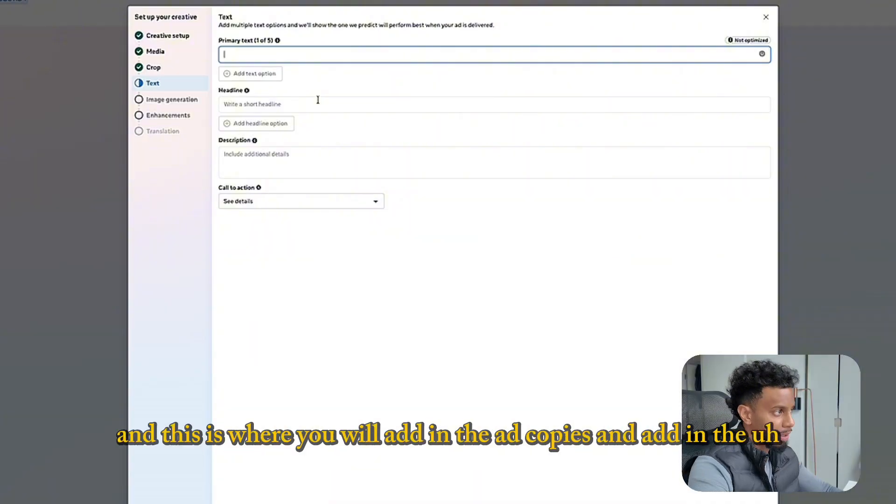
left_click(272, 105)
left_click(455, 268)
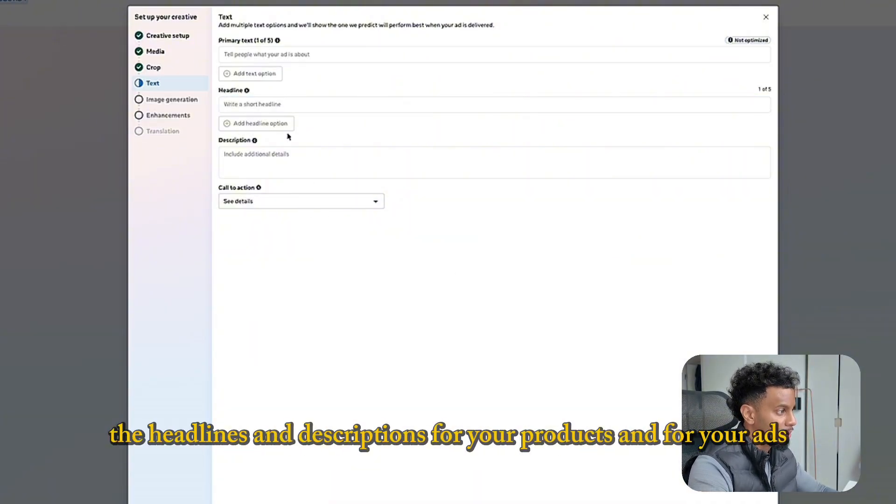
left_click(247, 201)
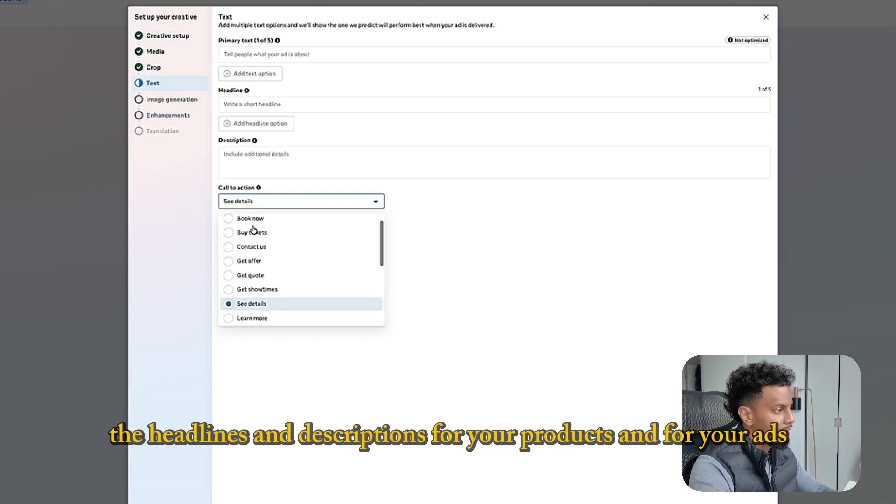
scroll(250, 287, "down", 3)
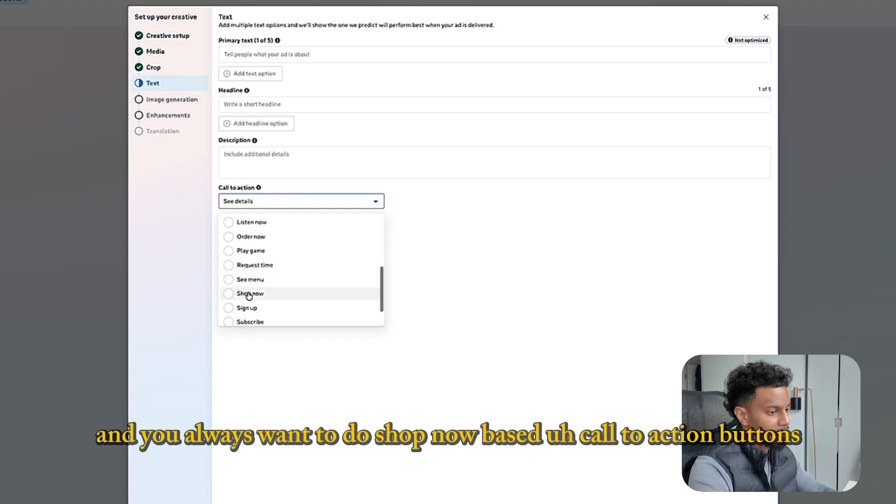
left_click(248, 293)
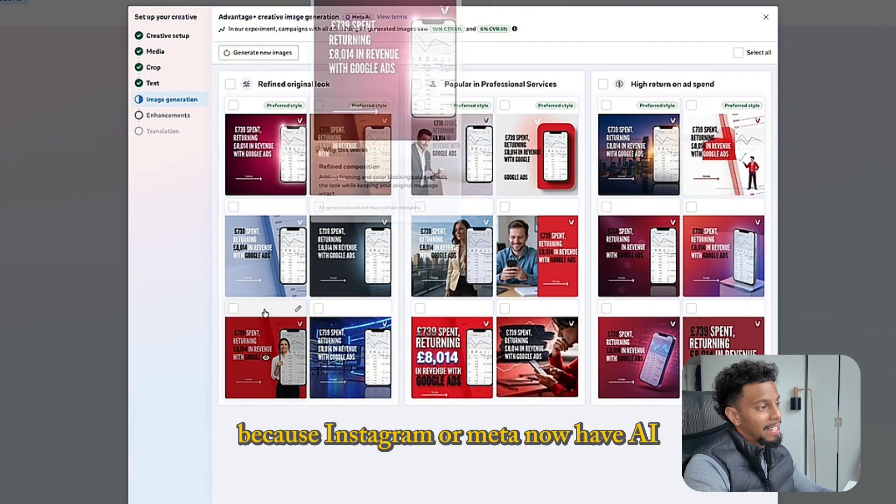
Examine the AI-generated image variations and the Advantage+ creative enhancements offered for the ad.
mouse_move(266, 286)
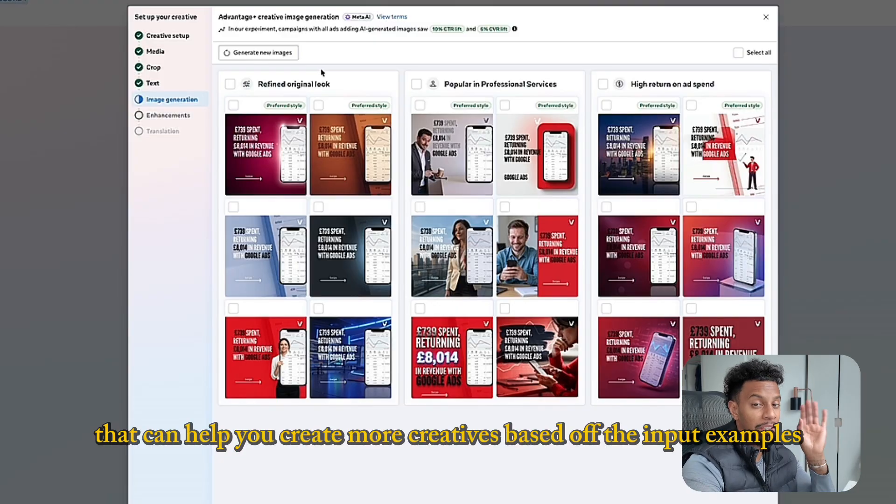
mouse_move(344, 122)
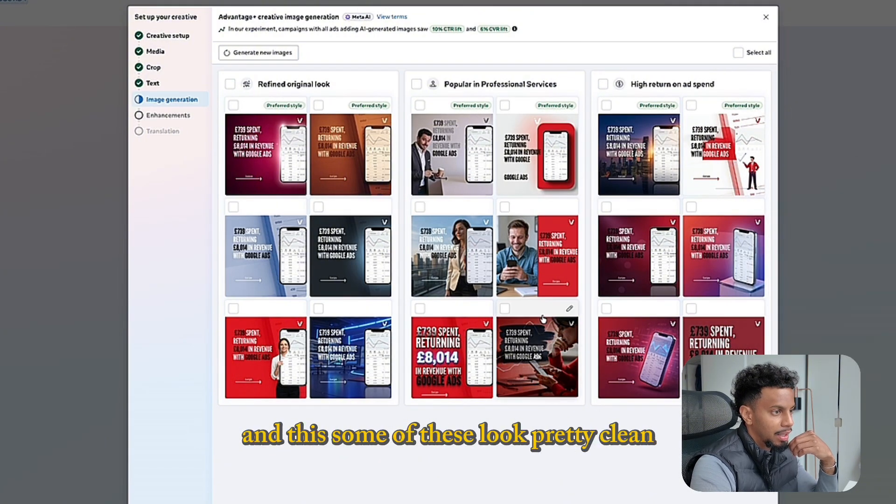
mouse_move(604, 347)
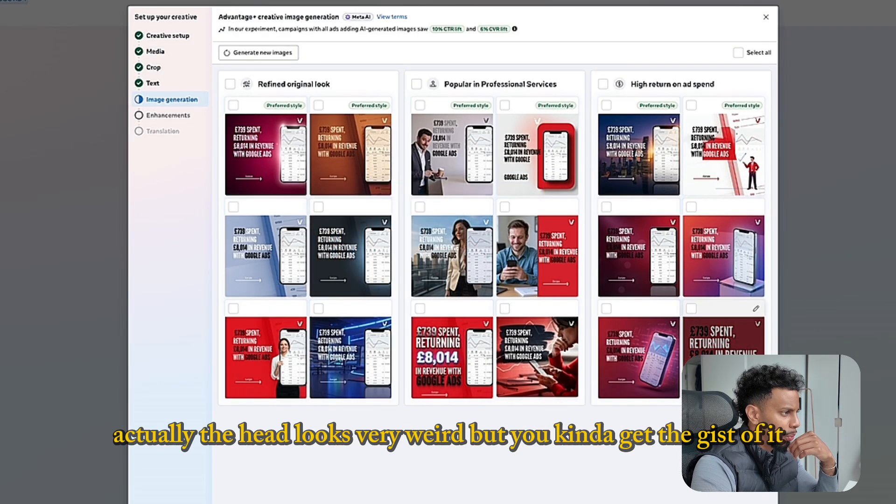
mouse_move(238, 359)
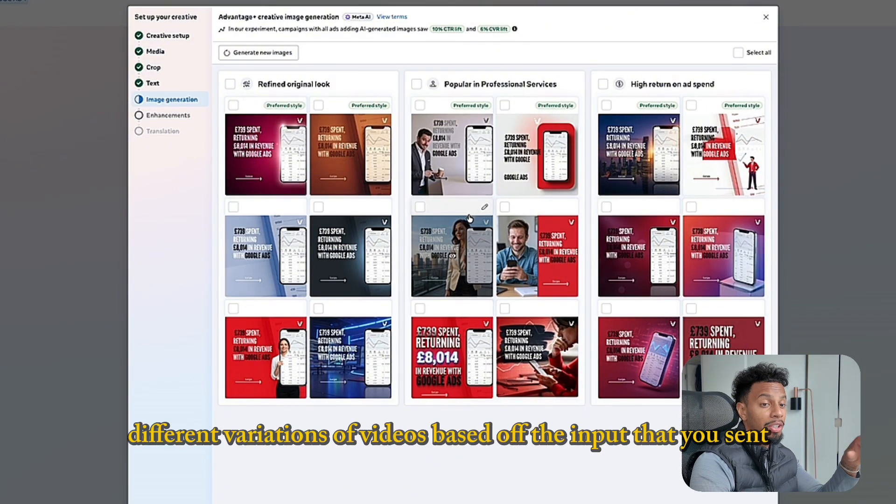
mouse_move(709, 348)
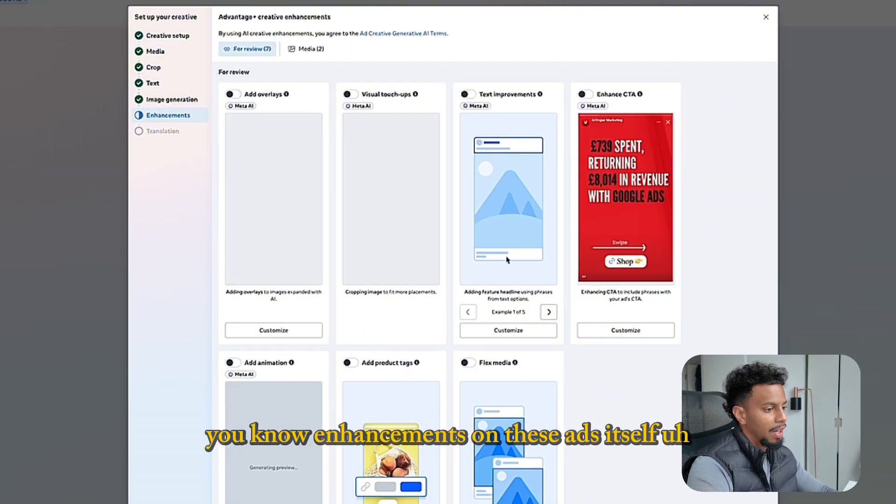
scroll(507, 260, "down", 1)
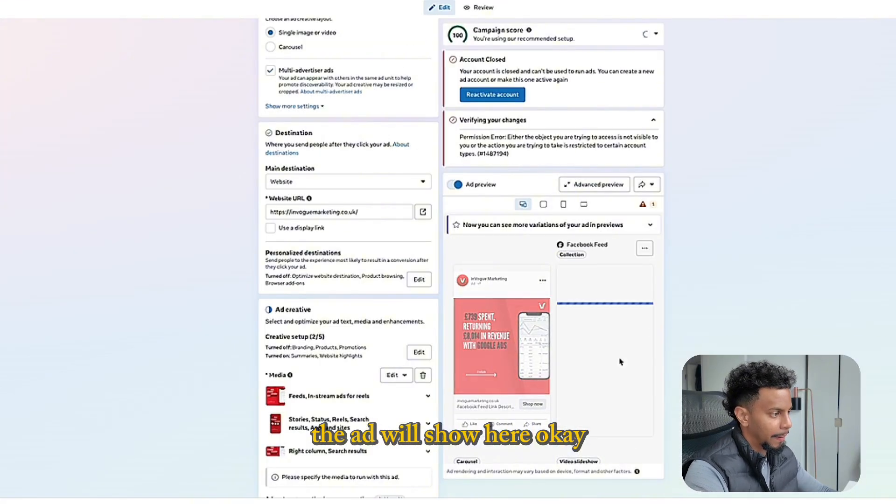
Enter "Invogue marketing" as the ad's primary text and "Click here!" as its headline.
scroll(377, 305, "down", 10)
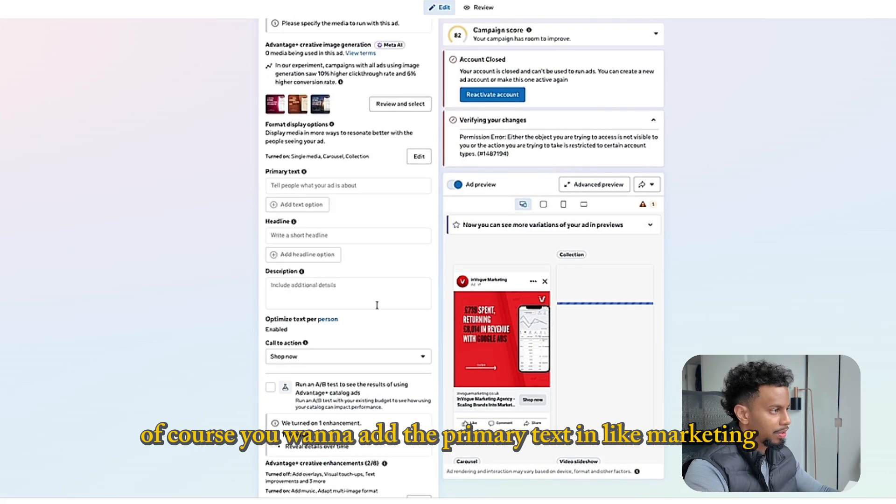
left_click(289, 187)
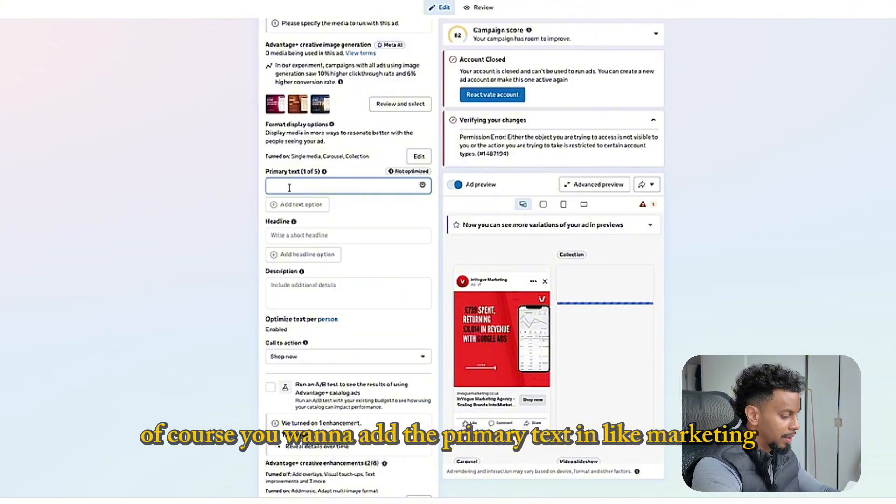
type("In")
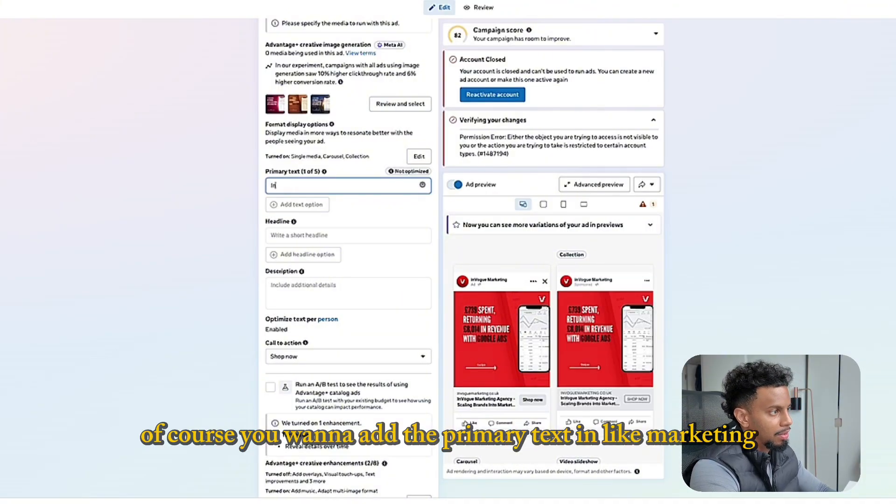
type("vogue marketing")
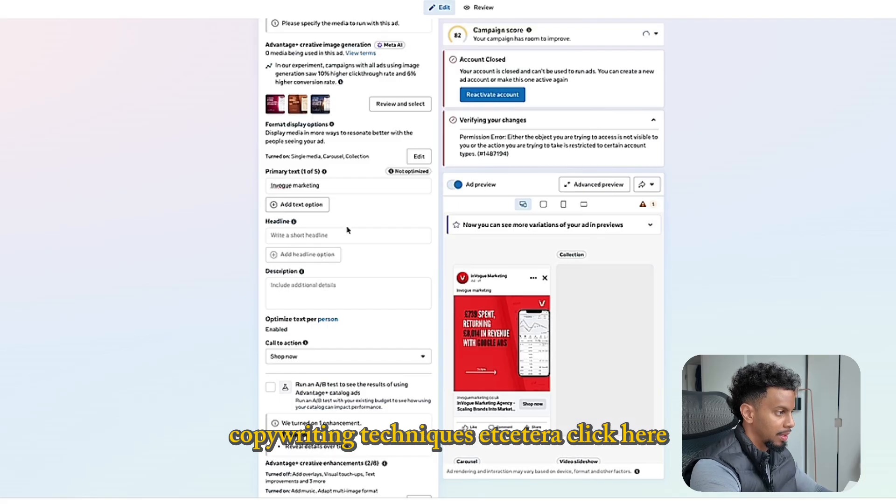
left_click(329, 236)
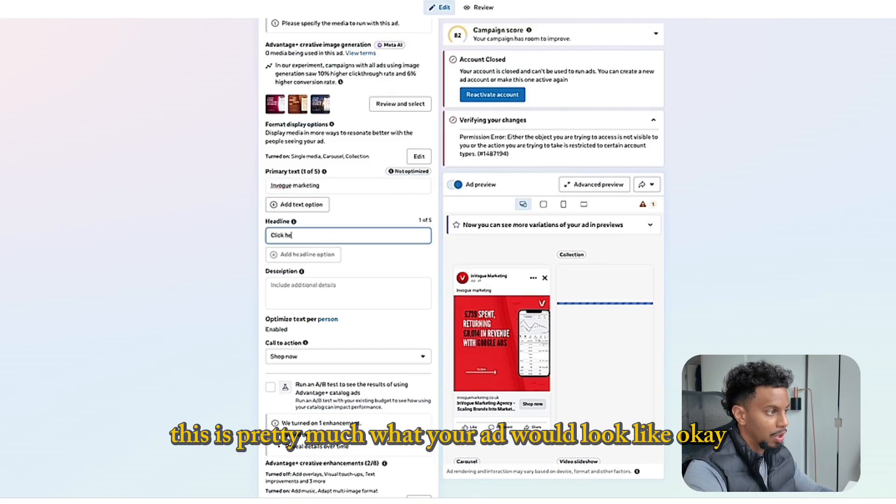
type("Click here!")
left_click(196, 308)
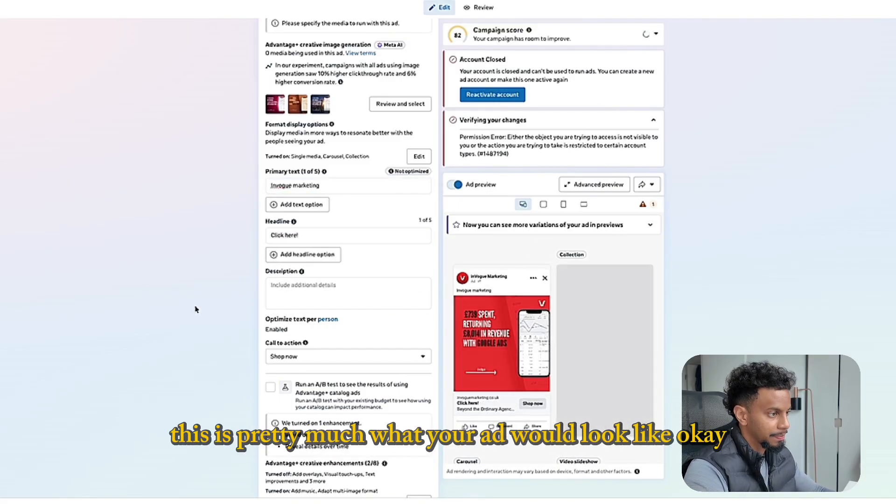
Review the remaining ad settings from the description through enhancements, creative testing and event details to tracking.
left_click(317, 287)
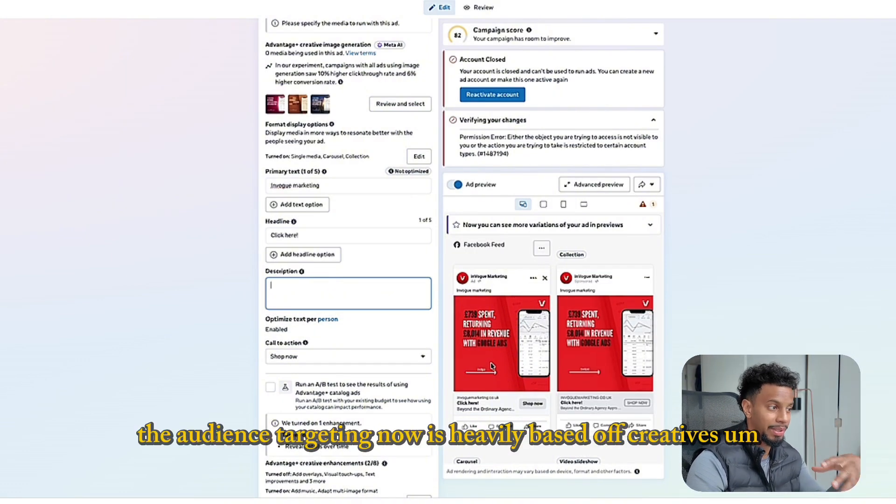
scroll(493, 366, "down", 1)
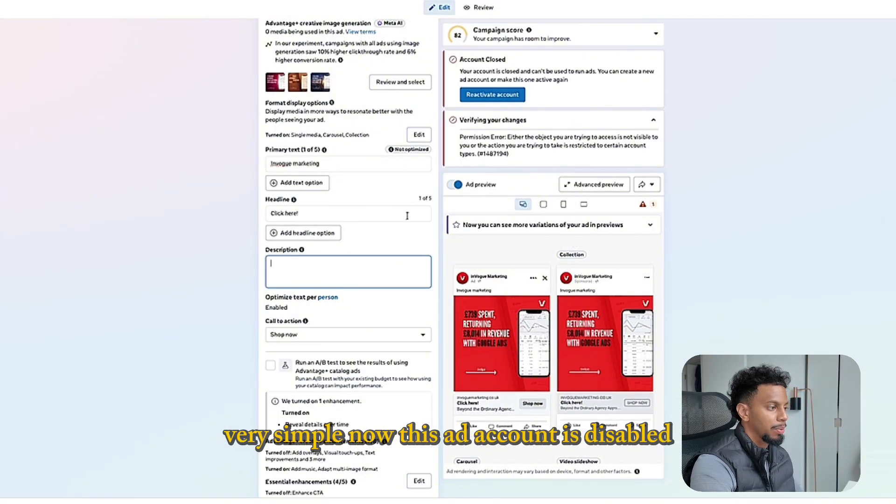
left_click(173, 224)
scroll(389, 486, "down", 6)
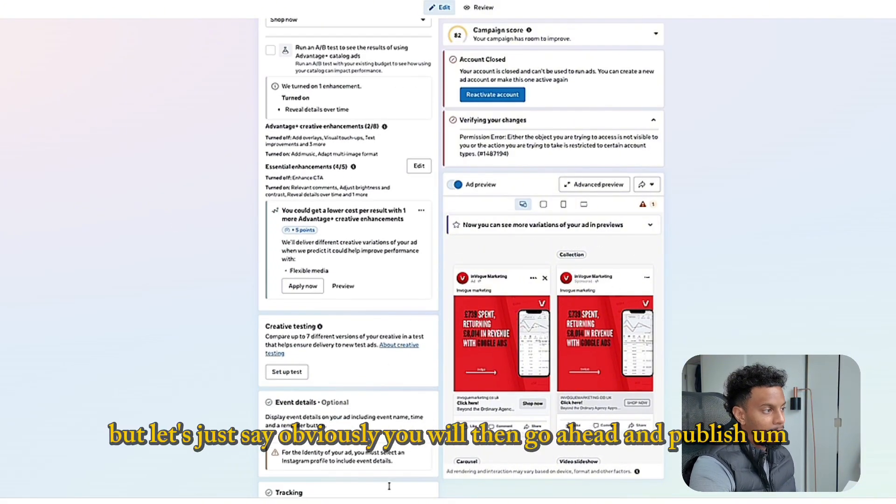
scroll(409, 307, "down", 4)
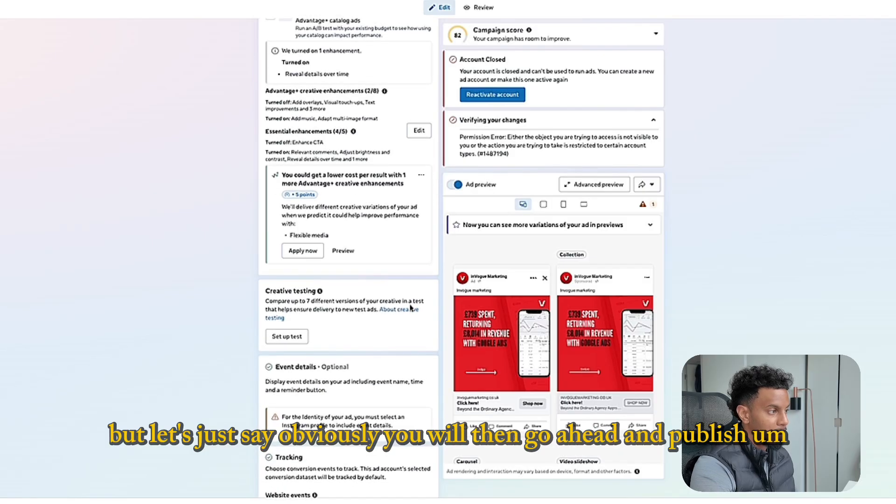
scroll(382, 335, "down", 1)
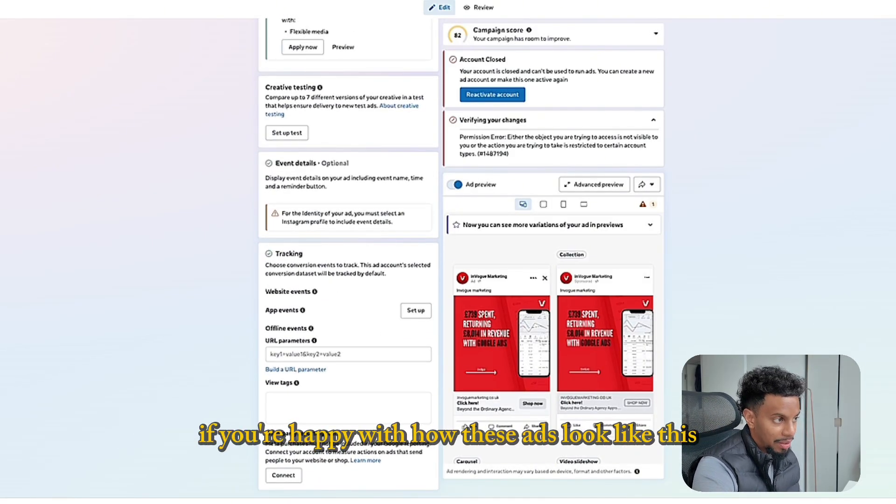
Examine the ad previews, including the advanced preview of every Facebook, Instagram, Messenger and Audience Network placement.
mouse_move(485, 328)
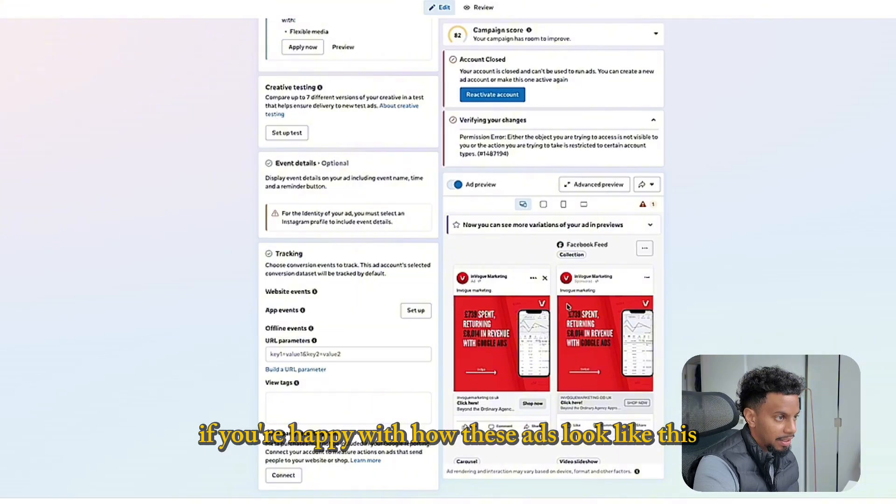
scroll(564, 306, "down", 10)
scroll(563, 306, "down", 4)
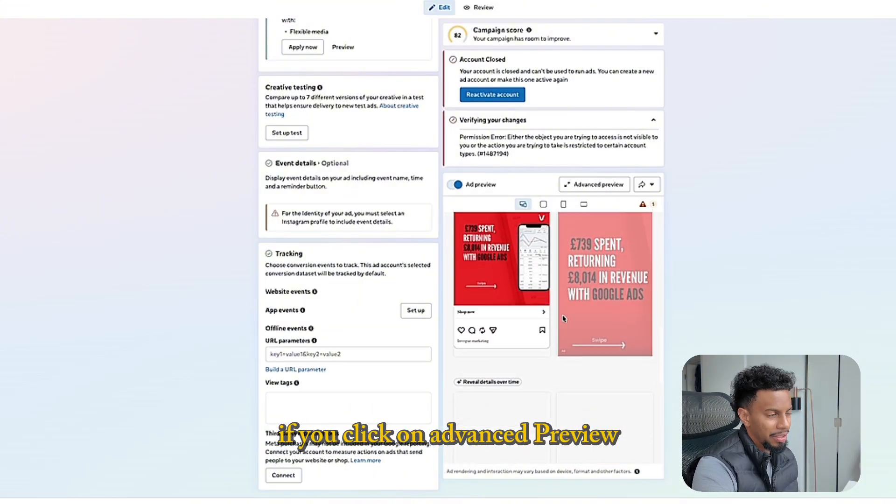
left_click(577, 185)
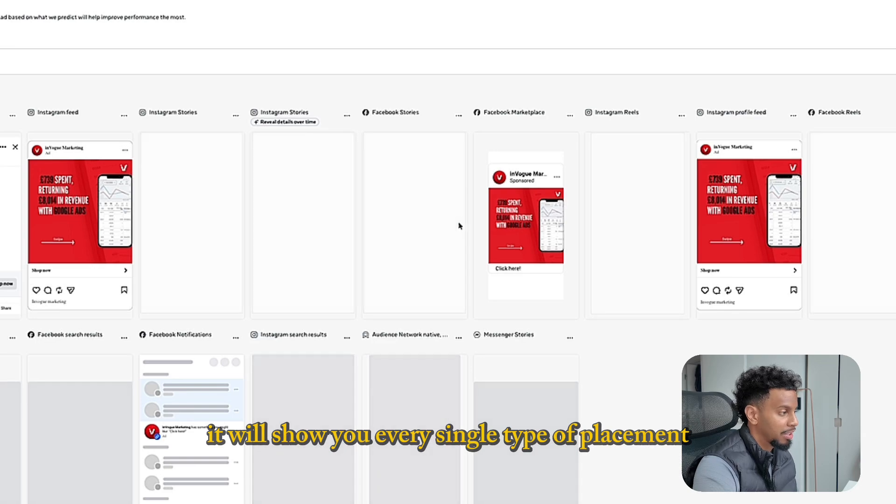
scroll(110, 390, "down", 1)
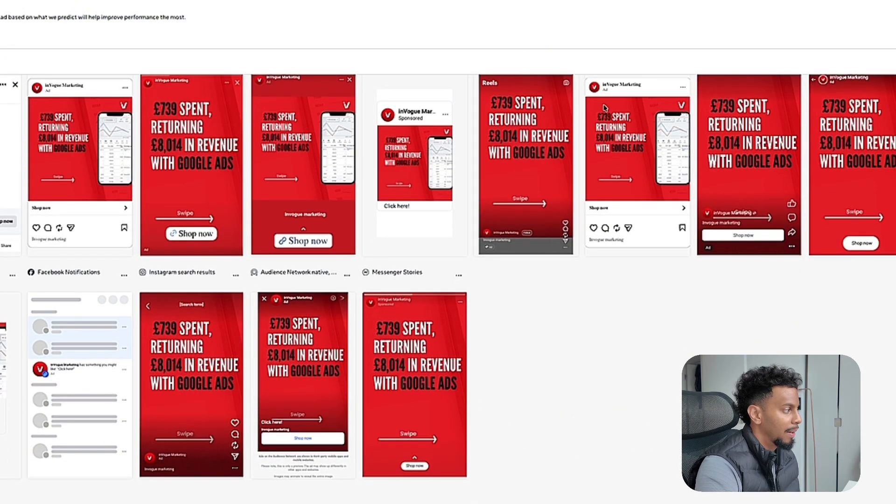
scroll(846, 176, "down", 3)
scroll(846, 177, "up", 4)
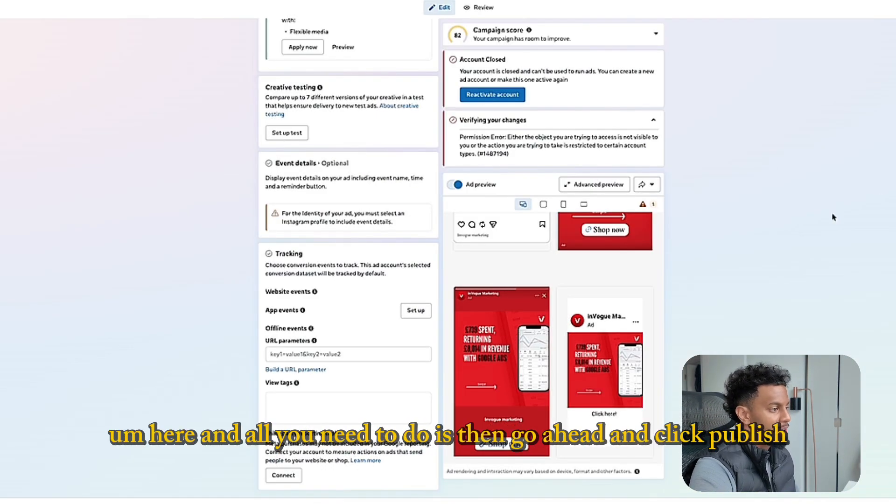
scroll(564, 265, "down", 2)
scroll(564, 265, "up", 10)
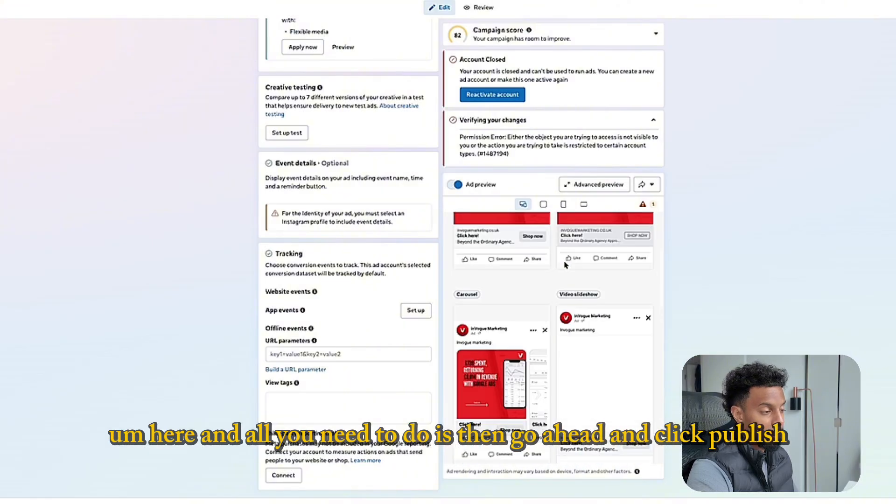
Rename the additional sales ad as "UGC 2".
scroll(564, 265, "up", 1)
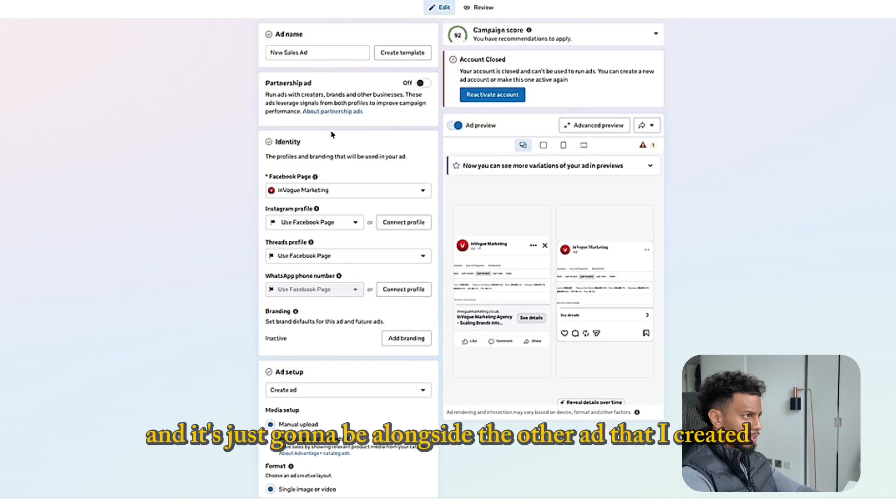
triple_click(312, 54)
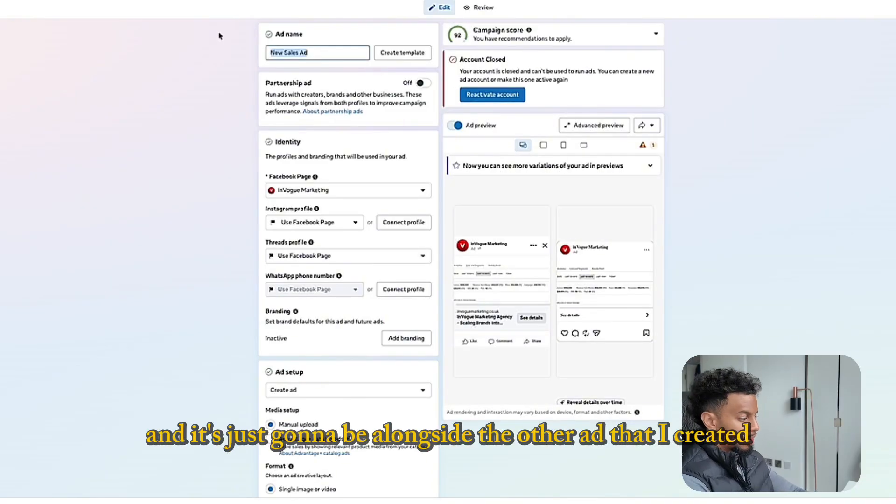
type("UGC 2")
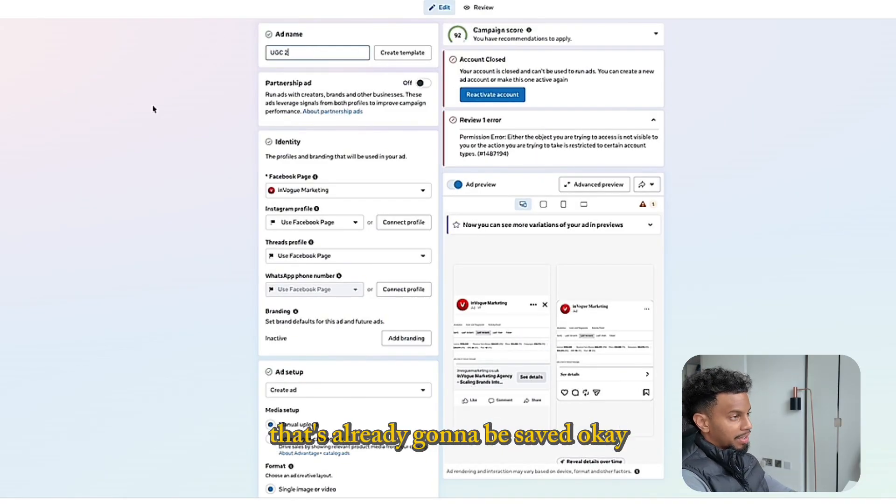
left_click(152, 110)
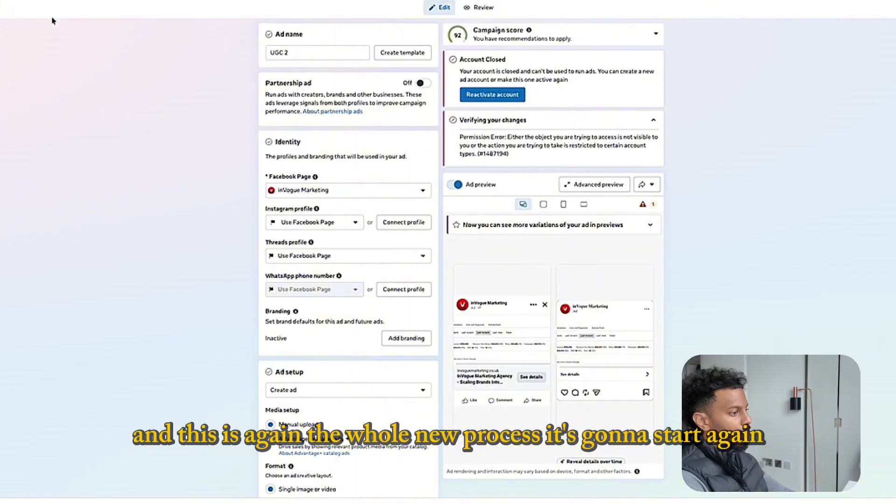
Review the UGC 2 ad's settings, from identity, ad setup and website destination through ad creative, creative testing and event details to tracking.
scroll(334, 266, "down", 2)
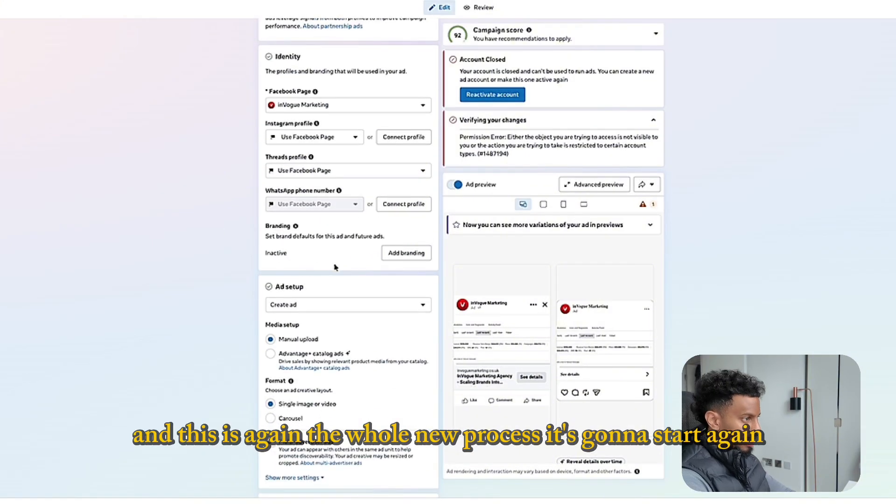
scroll(334, 267, "down", 6)
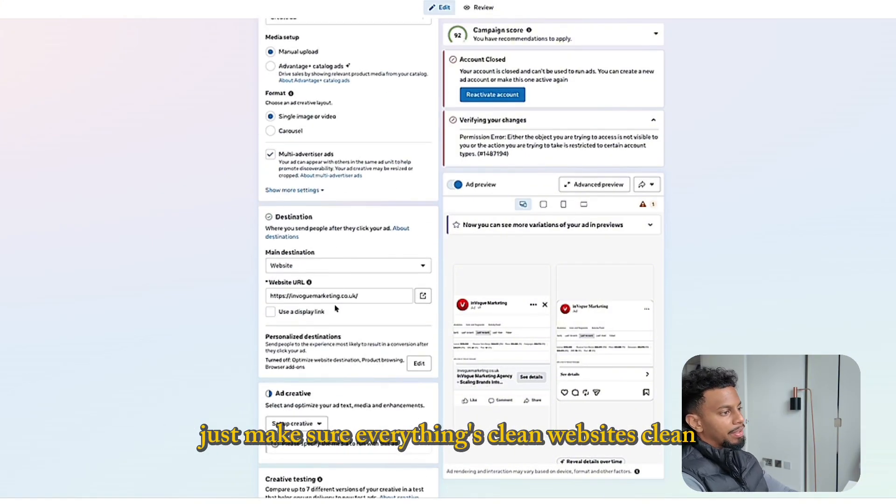
scroll(332, 270, "down", 3)
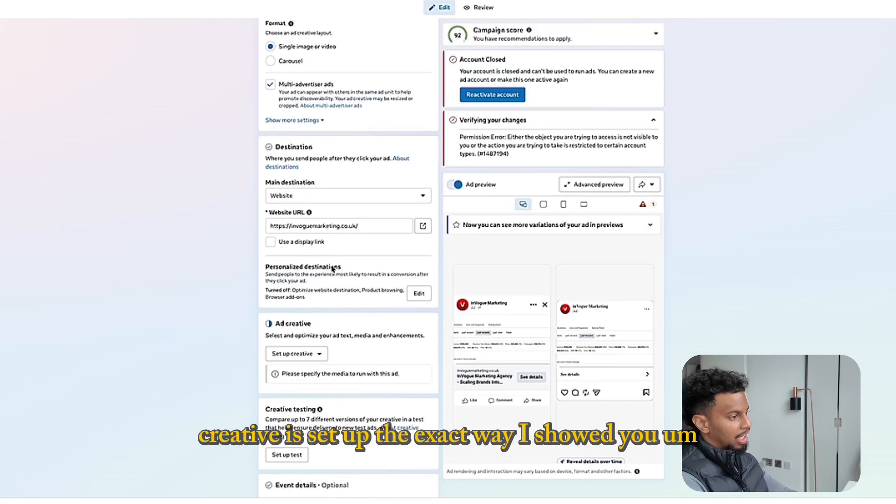
scroll(299, 312, "down", 2)
scroll(299, 312, "down", 6)
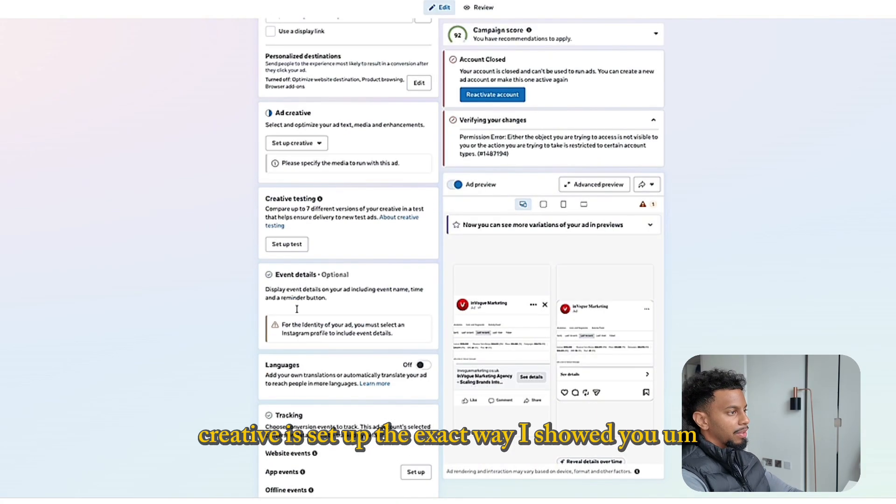
scroll(294, 266, "up", 10)
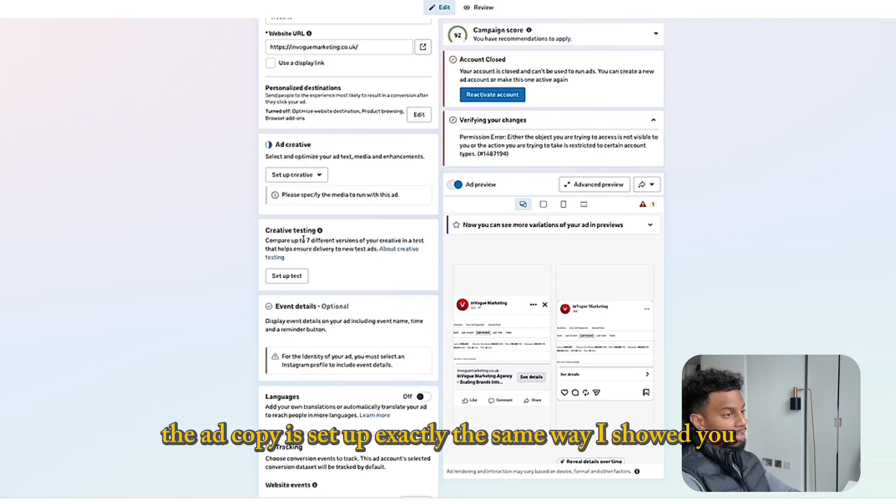
scroll(304, 242, "down", 7)
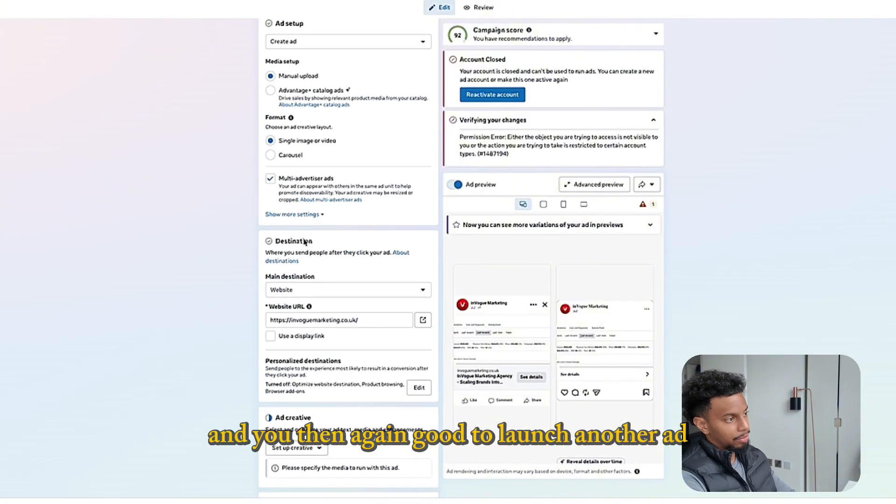